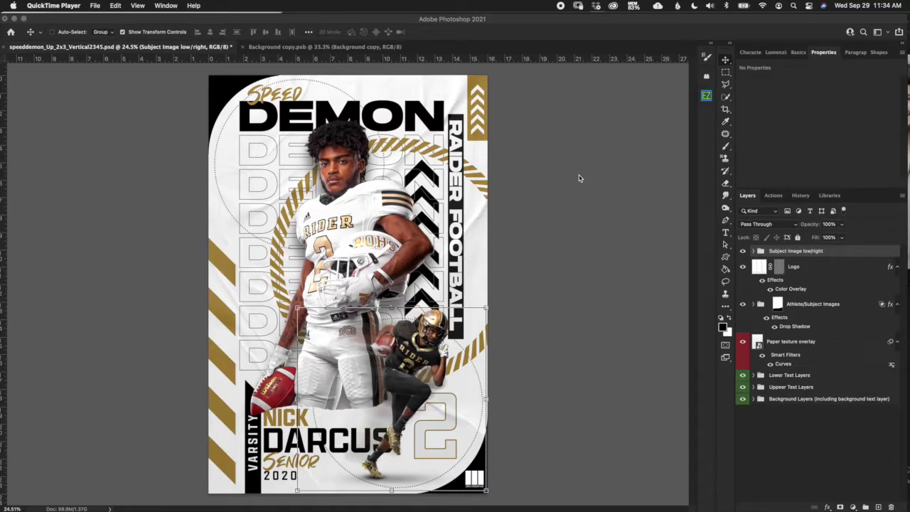
Tile the two documents side by side, copy the running player layer from Background copy.psb into the poster, and close the source document
left_click(381, 42)
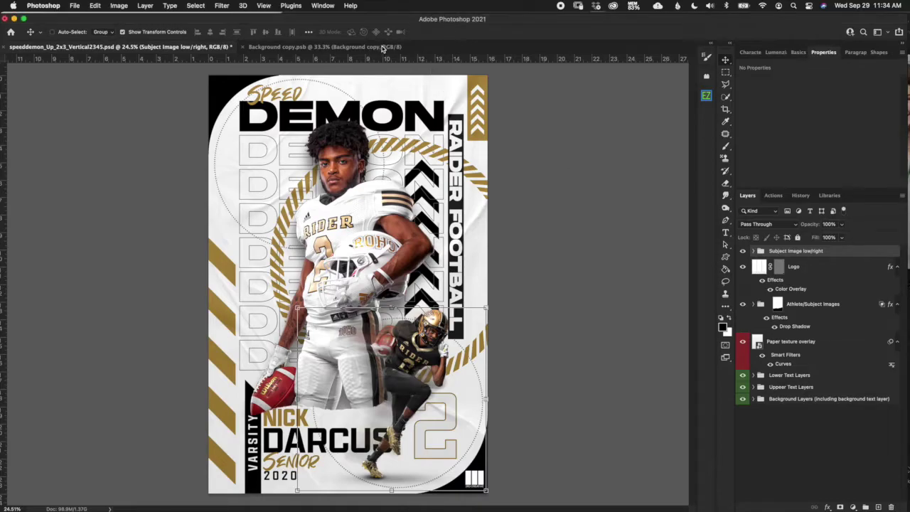
left_click(349, 47)
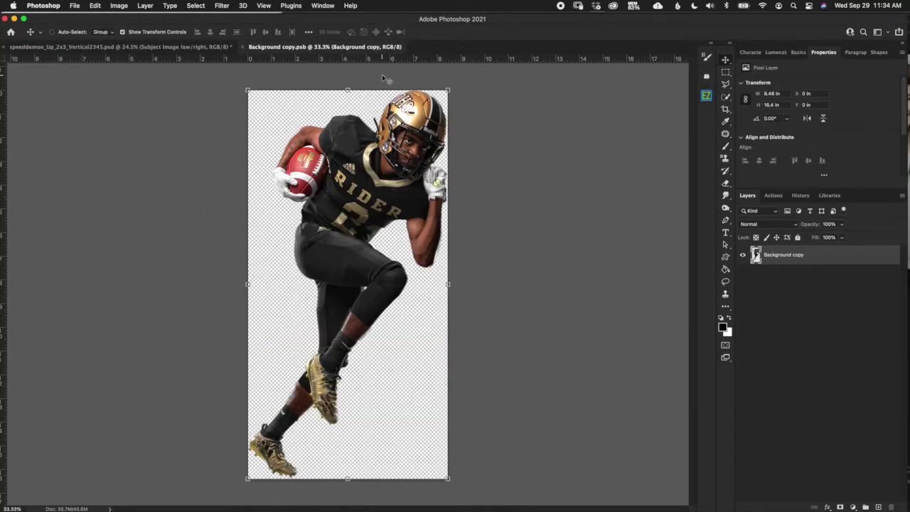
key("super+alt+2")
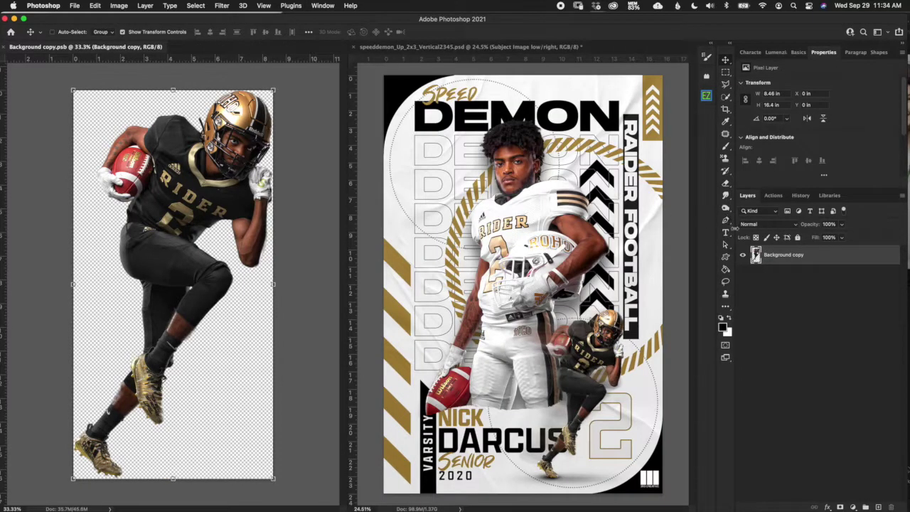
left_click_drag(757, 257, 631, 249)
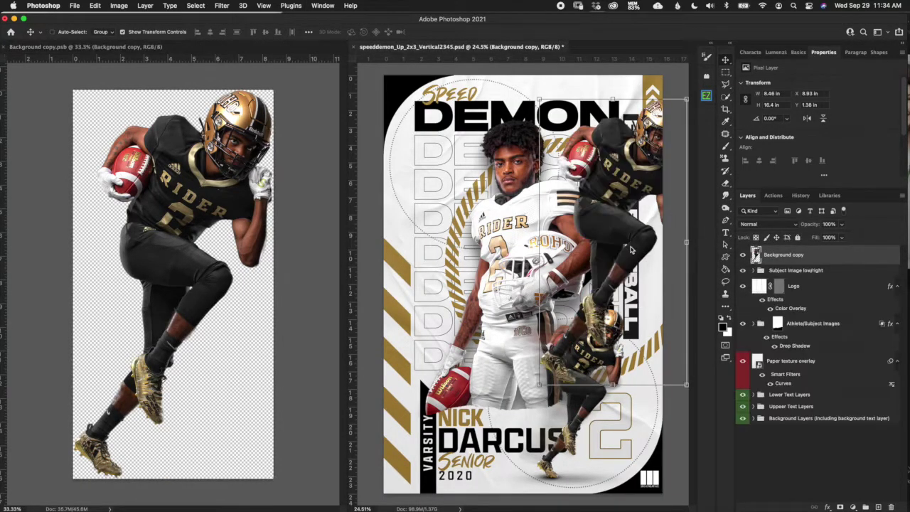
left_click(110, 48)
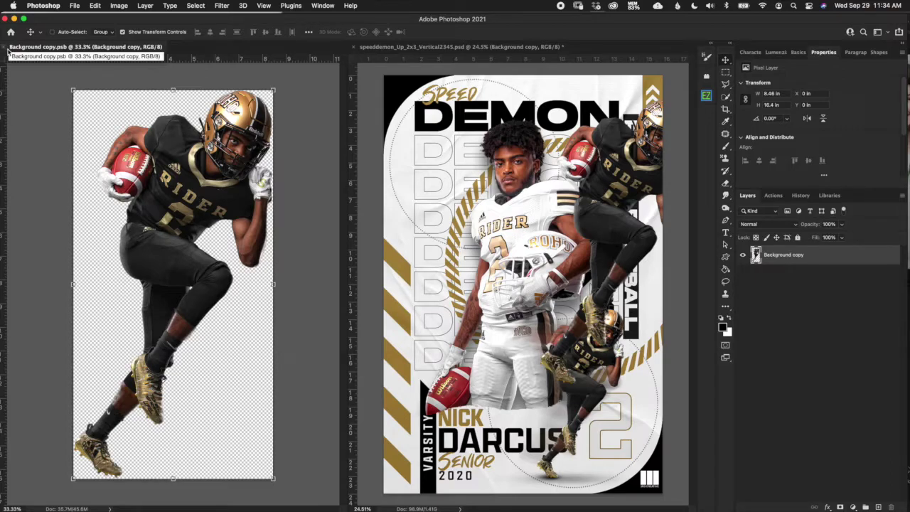
left_click(3, 47)
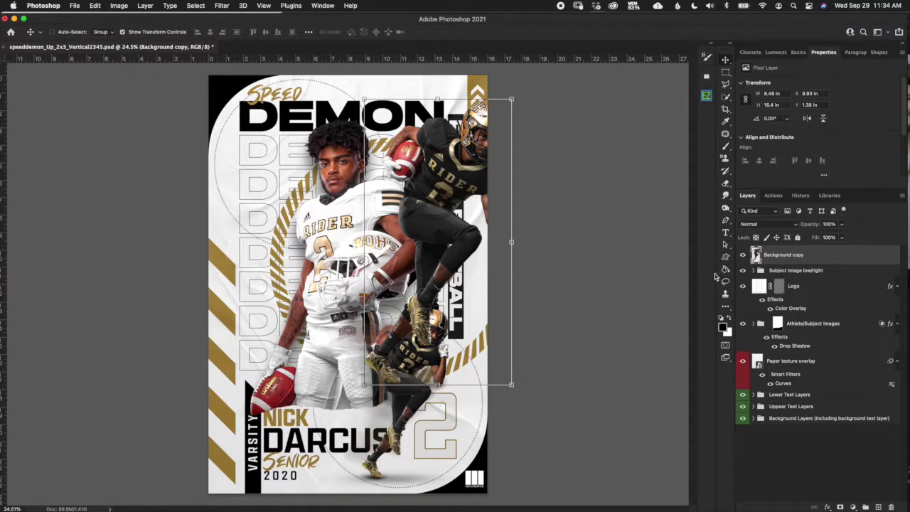
Move the copied running player to the middle of the poster and hide the Subject Image low/right group
left_click(517, 96)
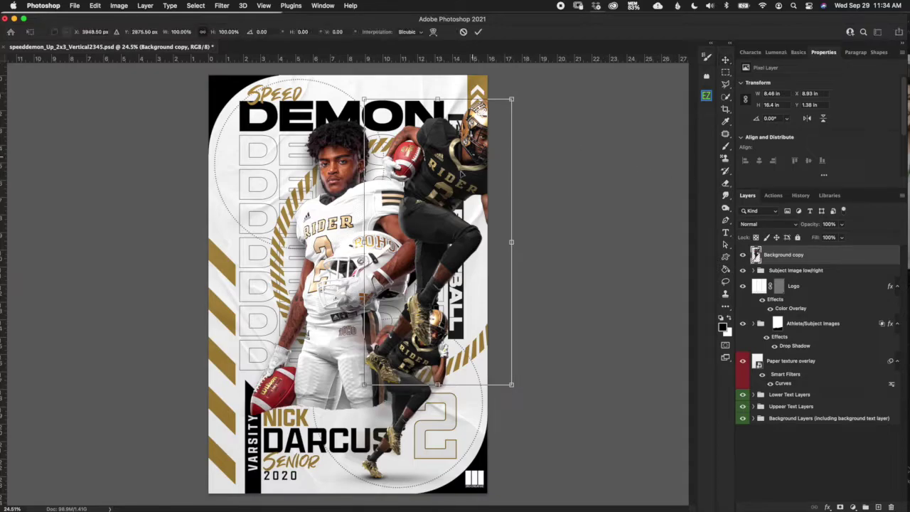
left_click_drag(461, 157, 374, 224)
left_click(478, 32)
left_click(802, 271)
left_click(743, 270)
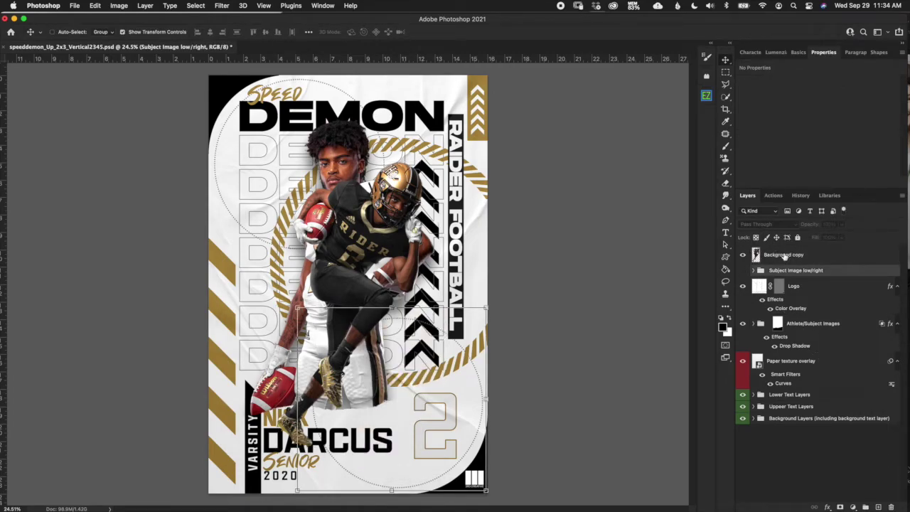
Convert the Background copy layer to a smart object
left_click(825, 272)
key("alt+bracketright")
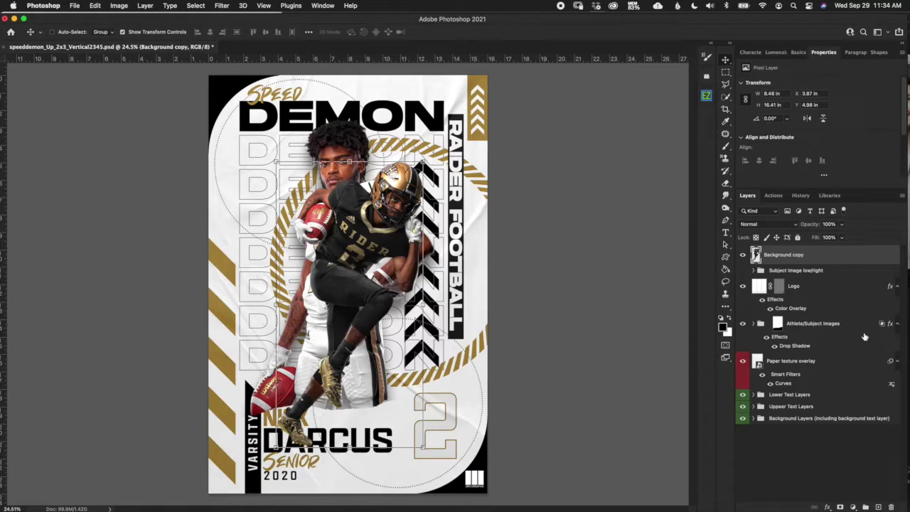
right_click(792, 260)
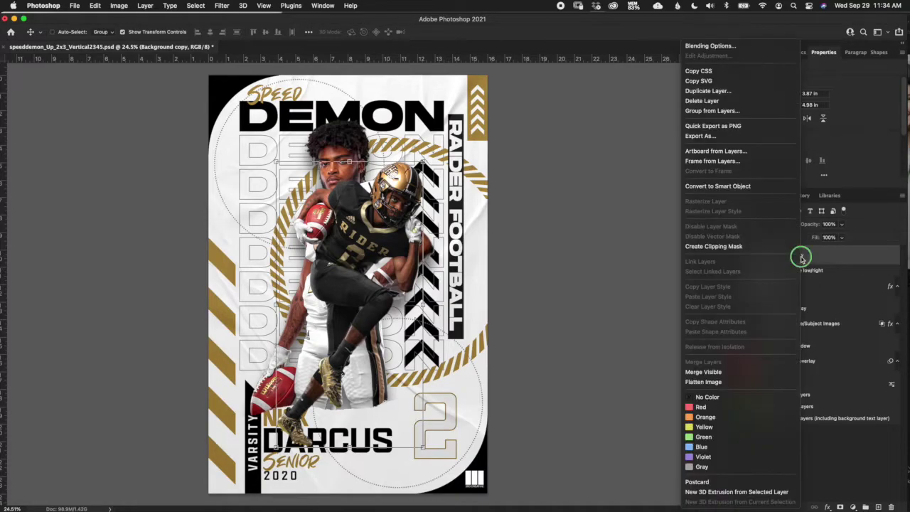
left_click(765, 186)
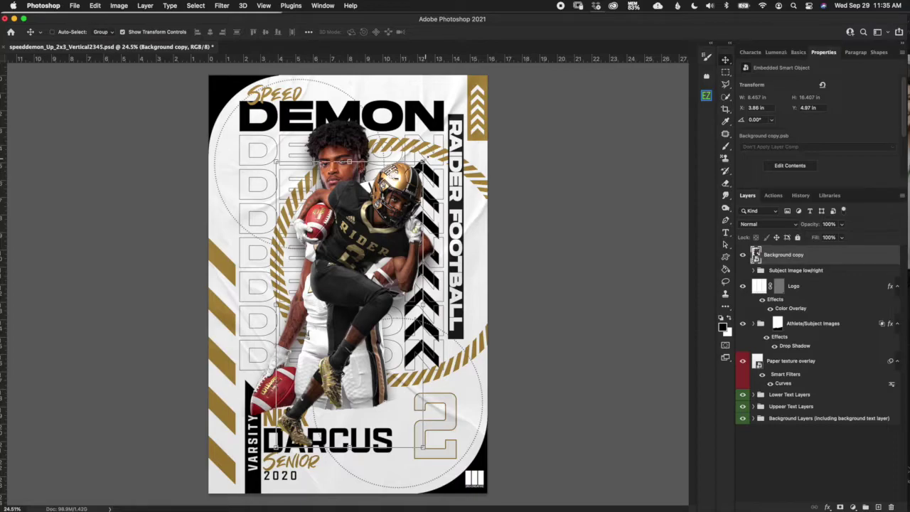
Scale the running player smart object to 63.49% and place it at the poster's lower right, overlapping the outlined number 2
key("super+t")
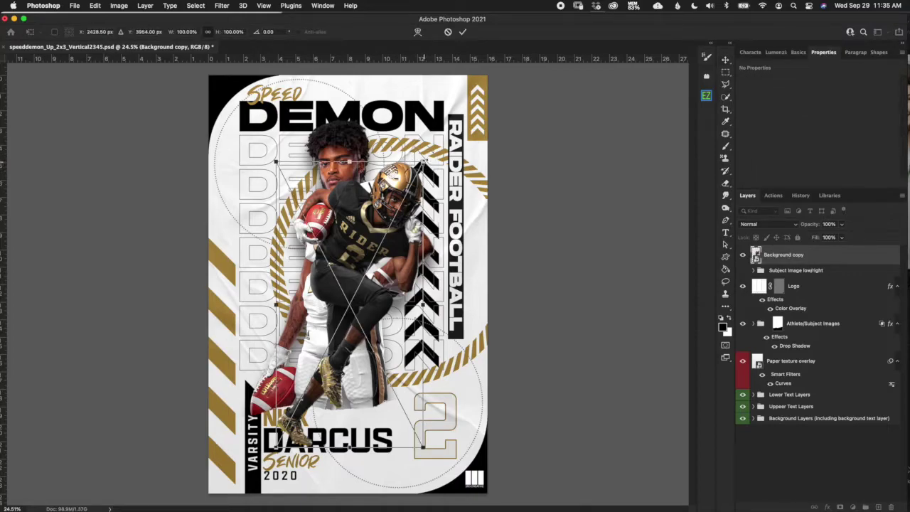
left_click_drag(423, 162, 466, 293)
left_click_drag(440, 321, 427, 317)
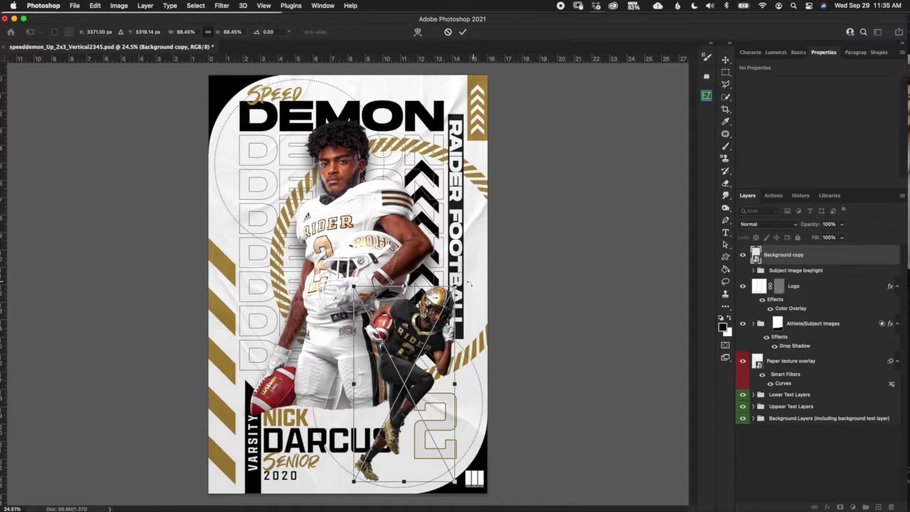
left_click_drag(455, 289, 445, 294)
left_click_drag(414, 342, 428, 321)
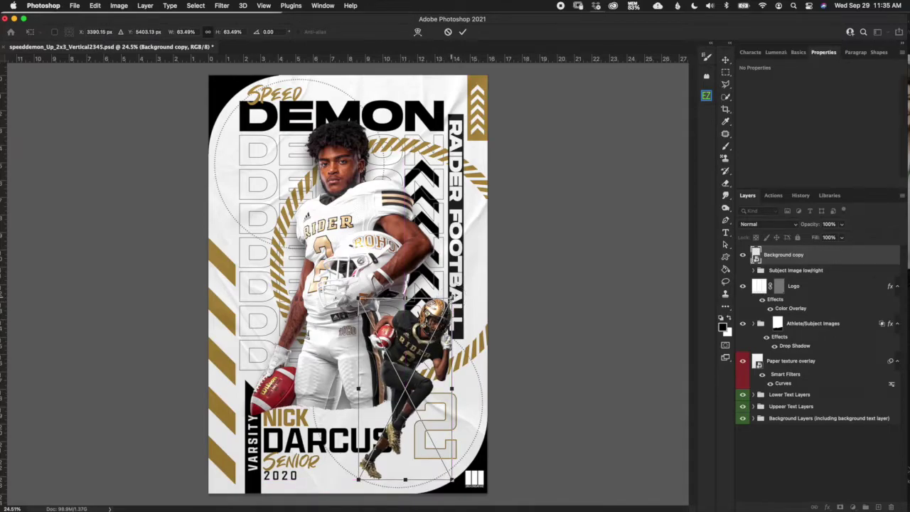
left_click(463, 32)
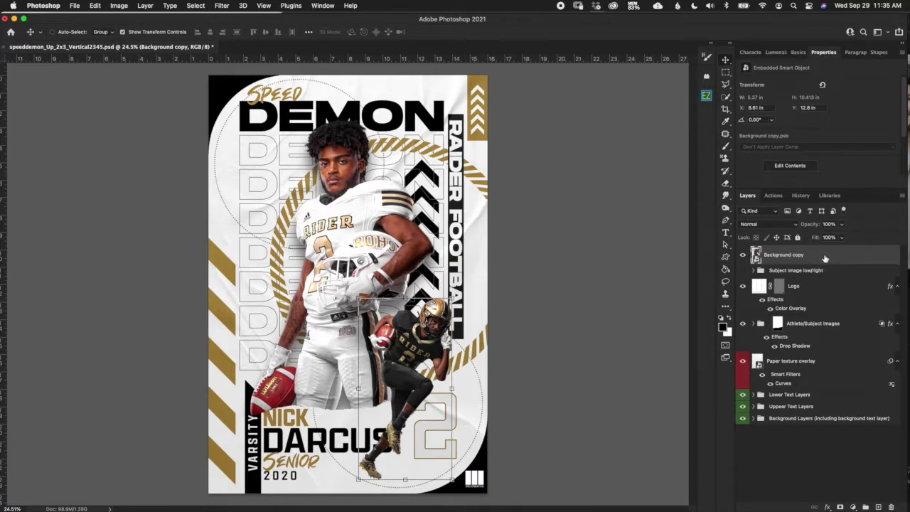
Duplicate the running player smart object directly above the original and delete the extra Background copy 2 layer
key("super+j")
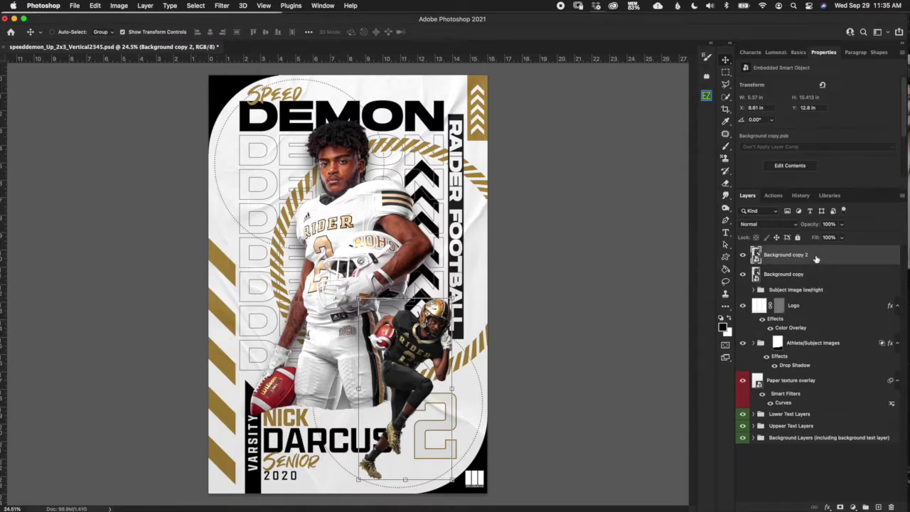
left_click(815, 274)
right_click(814, 273)
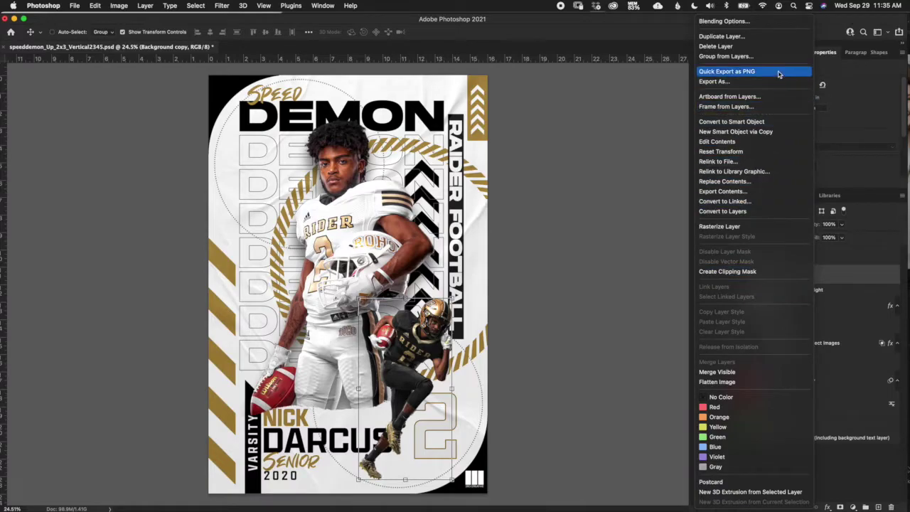
left_click(627, 227)
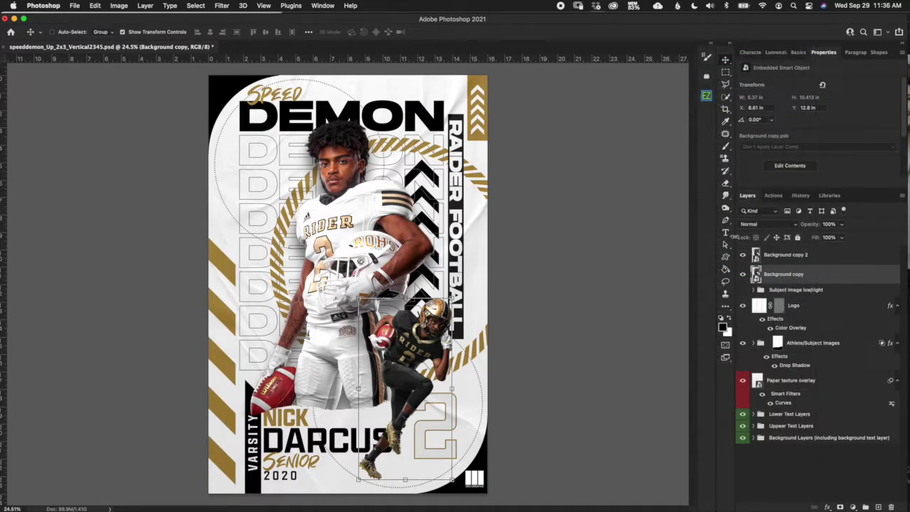
left_click_drag(823, 277, 832, 265)
left_click(831, 256)
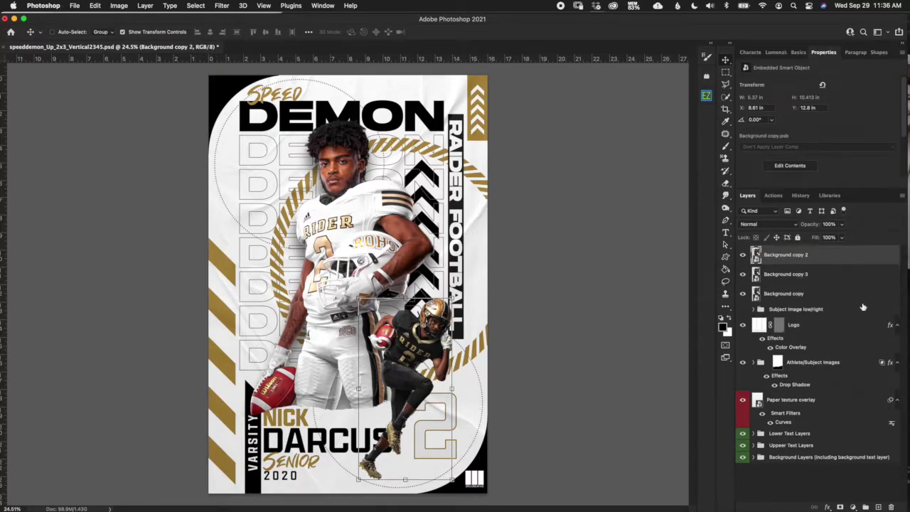
key("Delete")
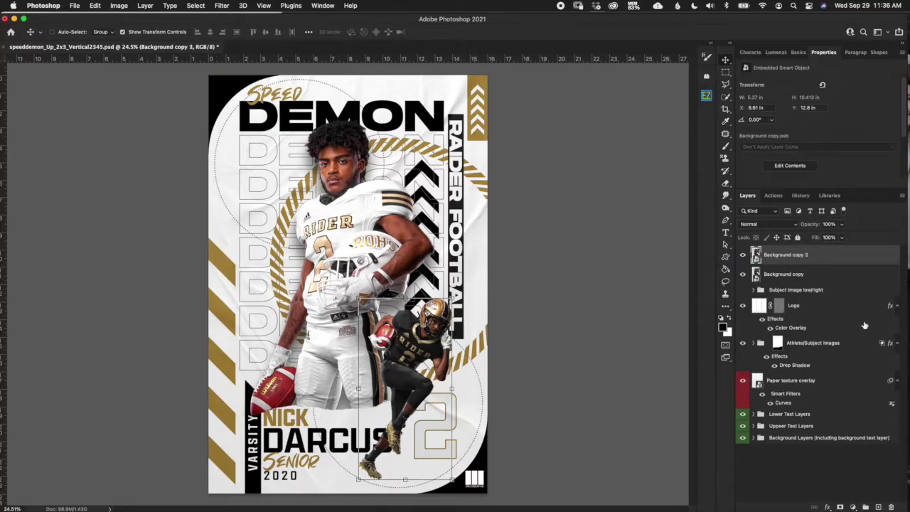
Open the Motion Blur filter for the duplicated player layer, Background copy 3
left_click(803, 276)
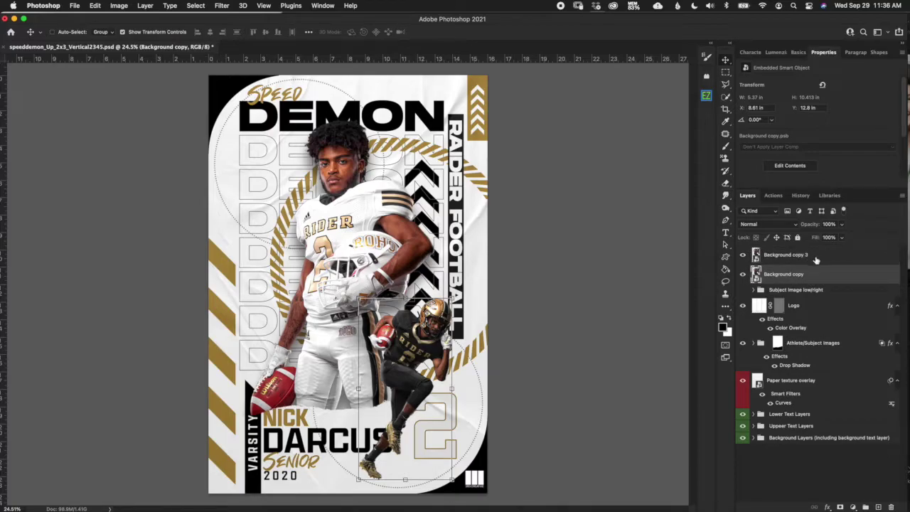
left_click(818, 258)
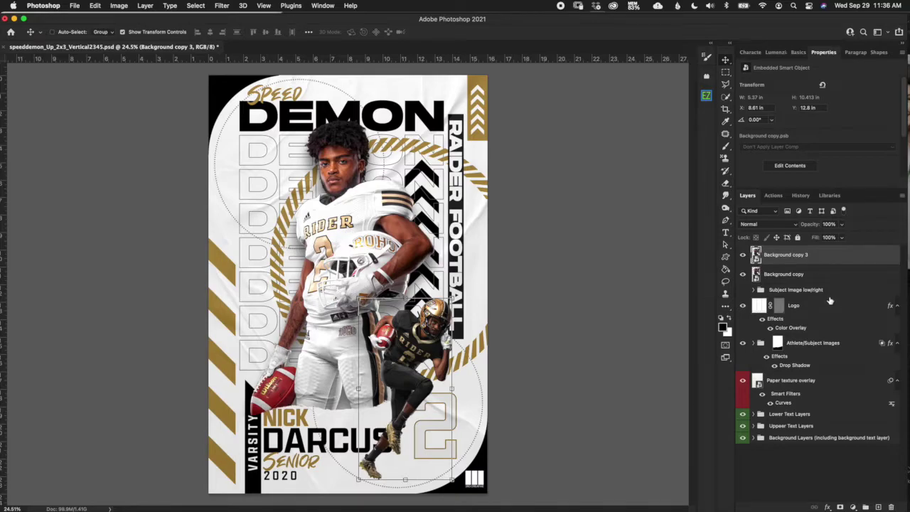
left_click(222, 6)
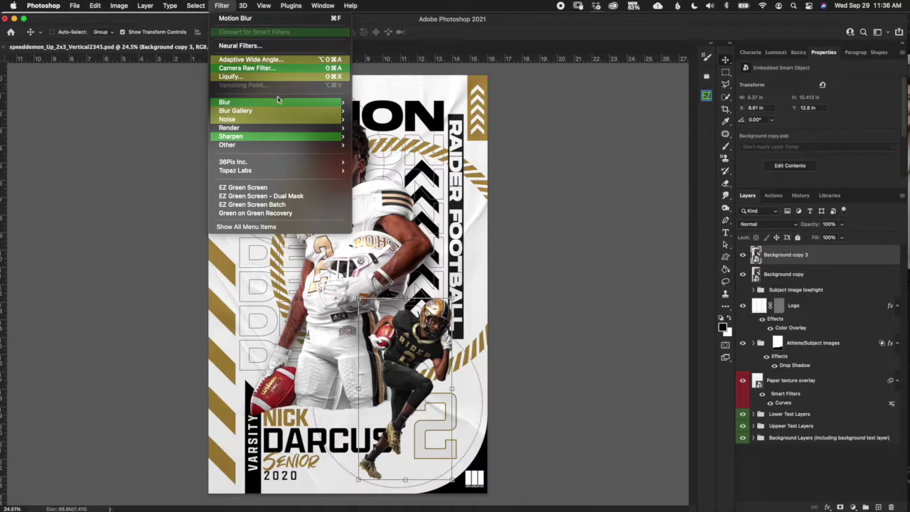
mouse_move(282, 100)
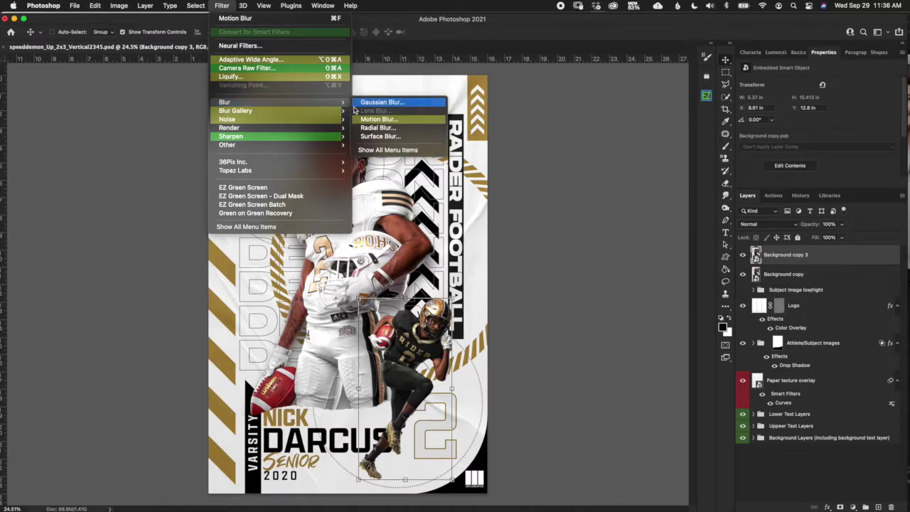
left_click(377, 121)
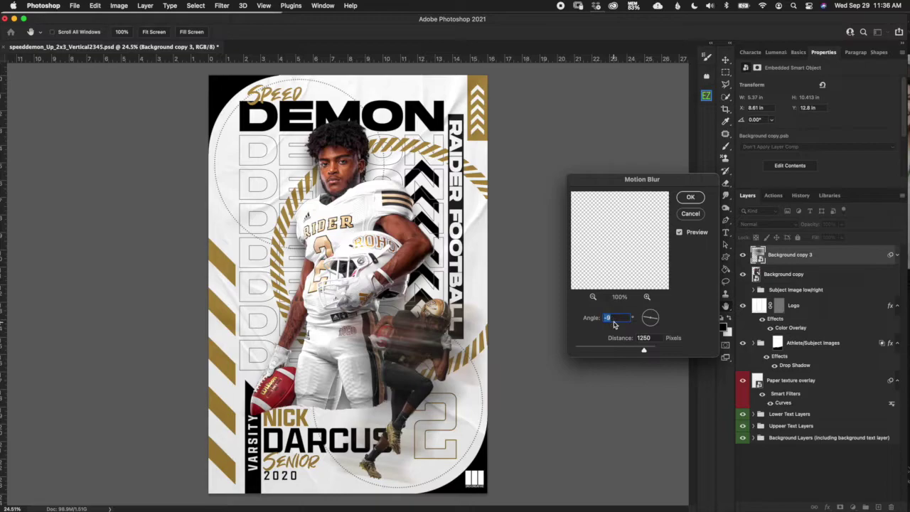
Try Motion Blur at an 89° angle with an 18-pixel distance, and at -53° with distances of 844 and 1344 pixels
left_click_drag(658, 323, 651, 342)
left_click(586, 351)
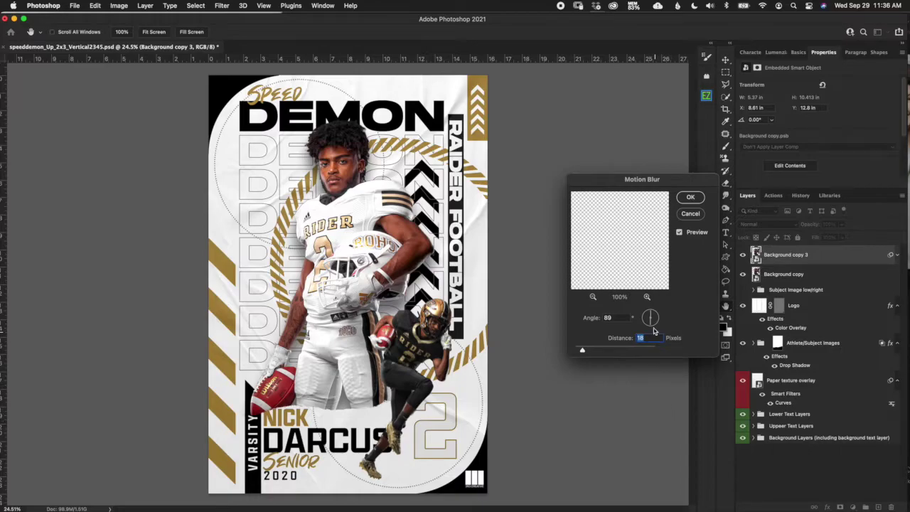
left_click_drag(652, 317, 644, 310)
left_click(638, 351)
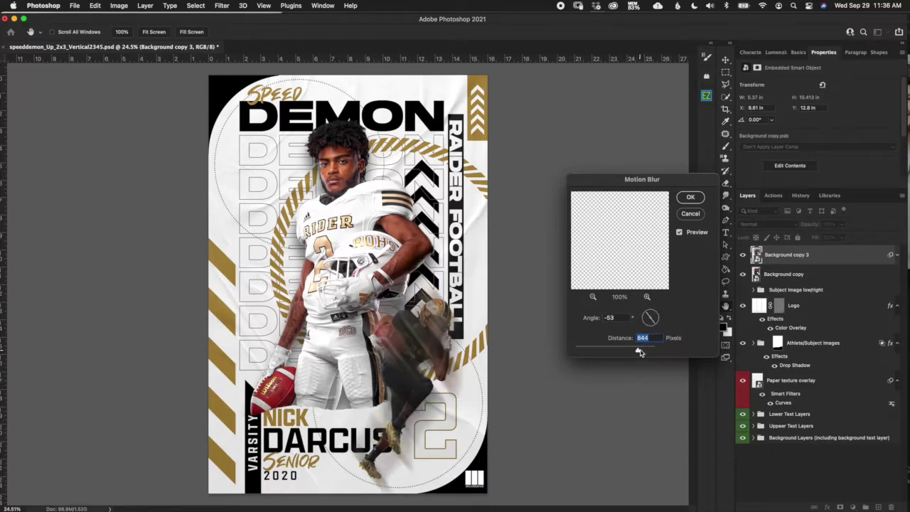
left_click(646, 350)
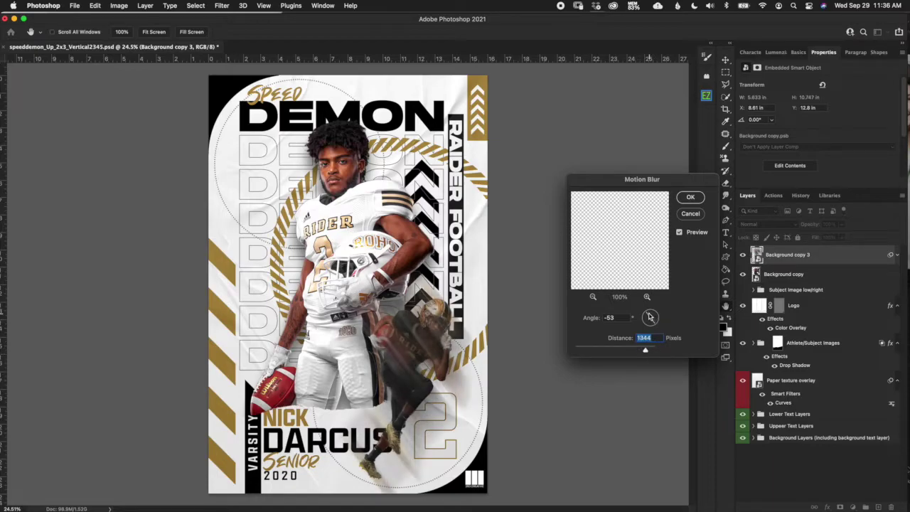
Apply the Motion Blur with an angle of -5° and a distance of about 940 pixels
left_click_drag(648, 316, 646, 321)
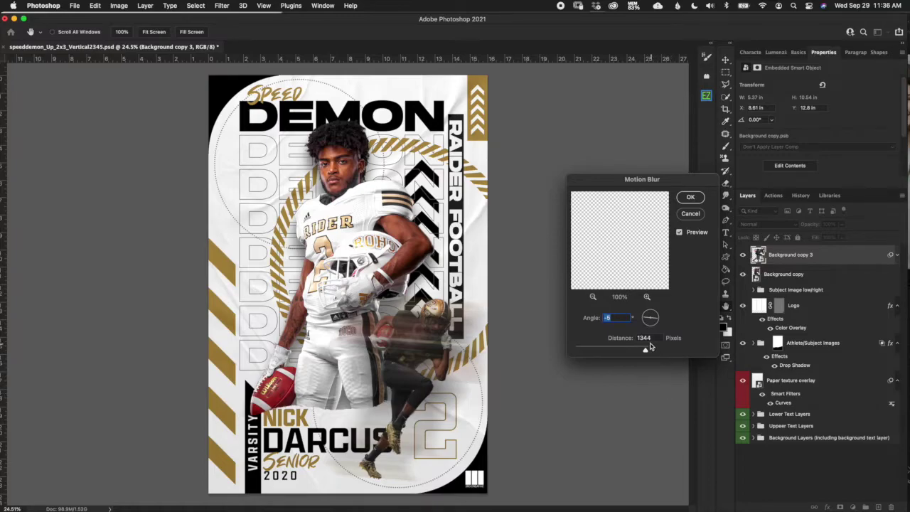
left_click_drag(645, 353, 646, 351)
left_click_drag(648, 352, 640, 352)
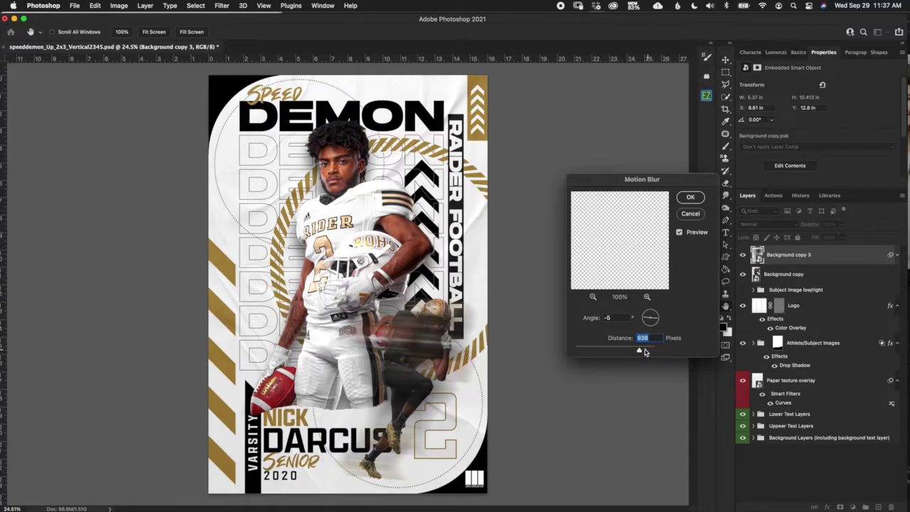
left_click_drag(640, 350, 641, 352)
left_click(690, 199)
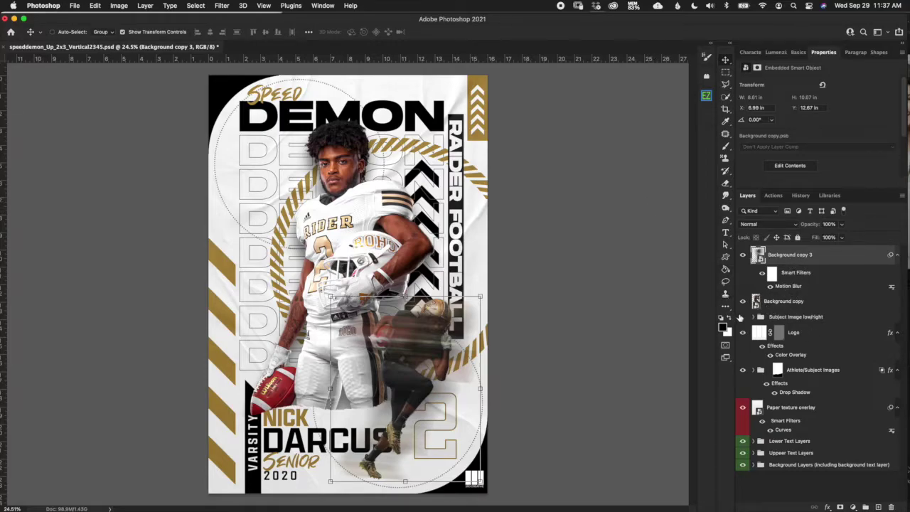
Add a layer mask to the blurred Background copy 3 layer and invert it to black
left_click(841, 507)
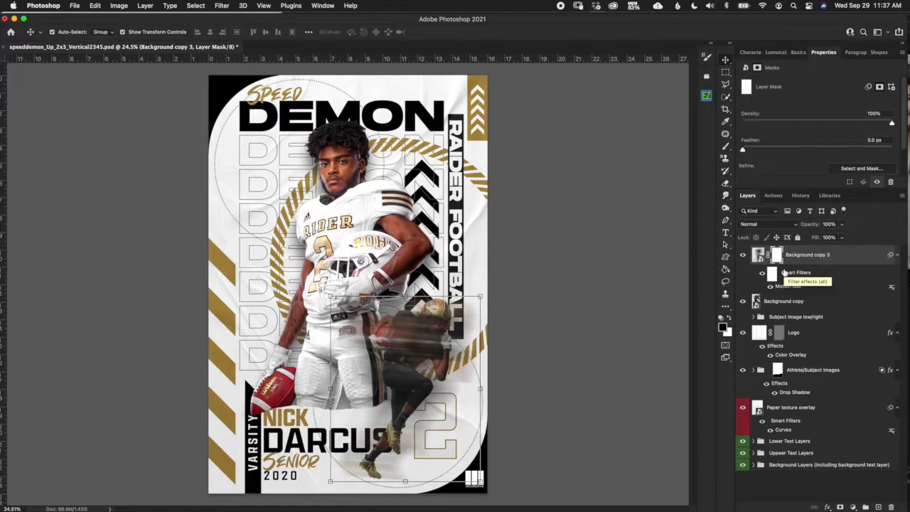
key("super+i")
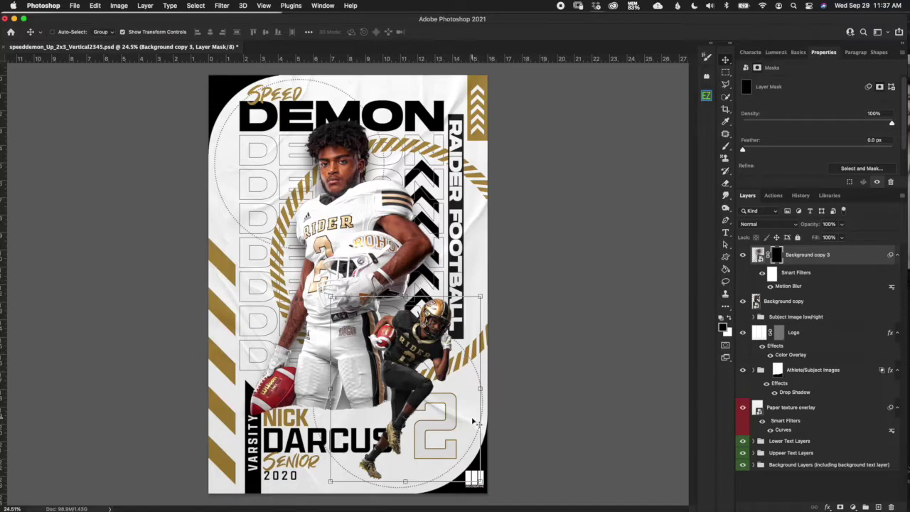
scroll(424, 348, "up", 3)
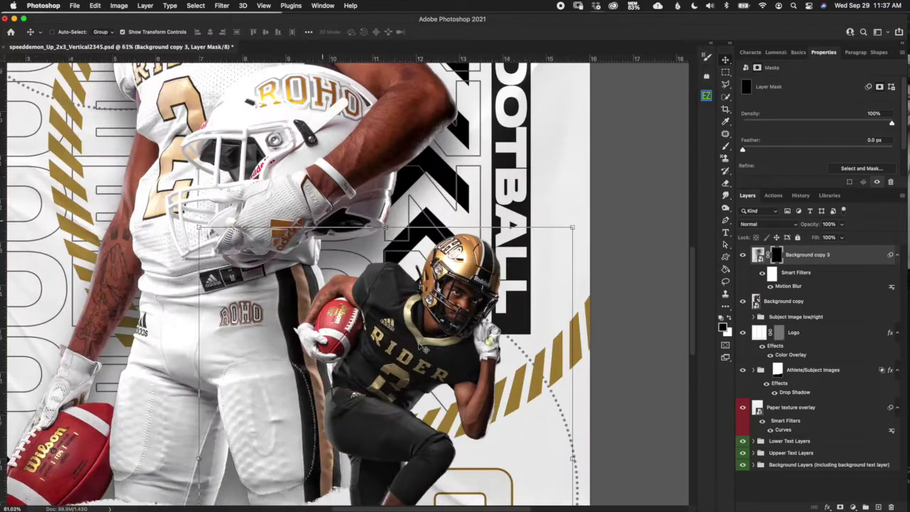
left_click_drag(694, 276, 690, 315)
scroll(577, 298, "down", 1)
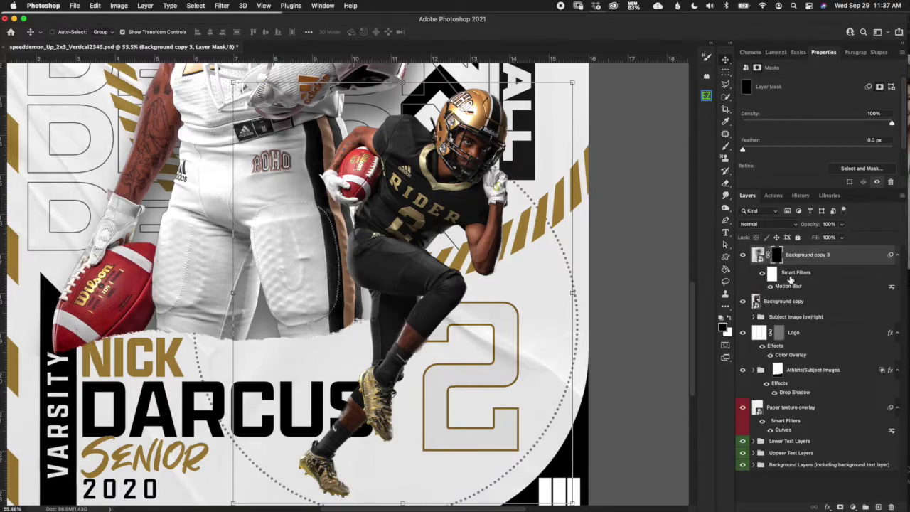
Set up a white brush of about 125 px at 39% opacity for painting on the Background copy 3 layer mask
left_click(727, 145)
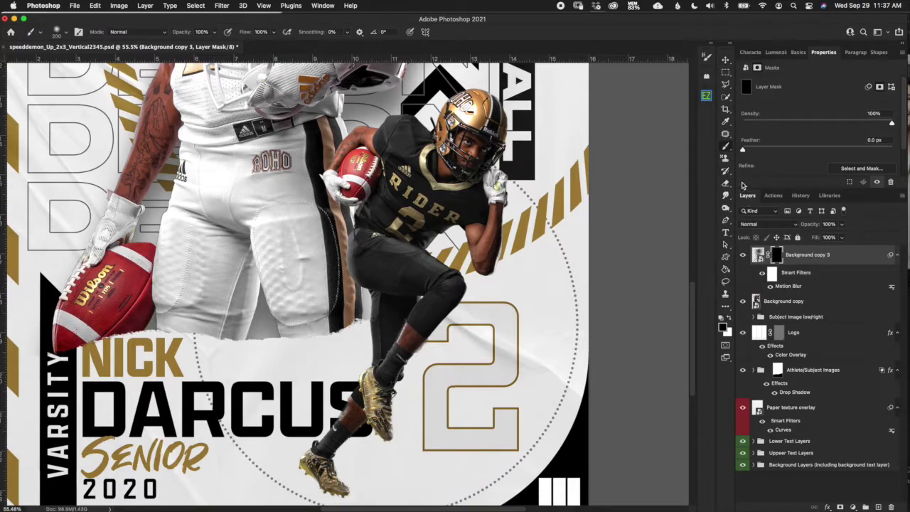
left_click(728, 320)
left_click(64, 34)
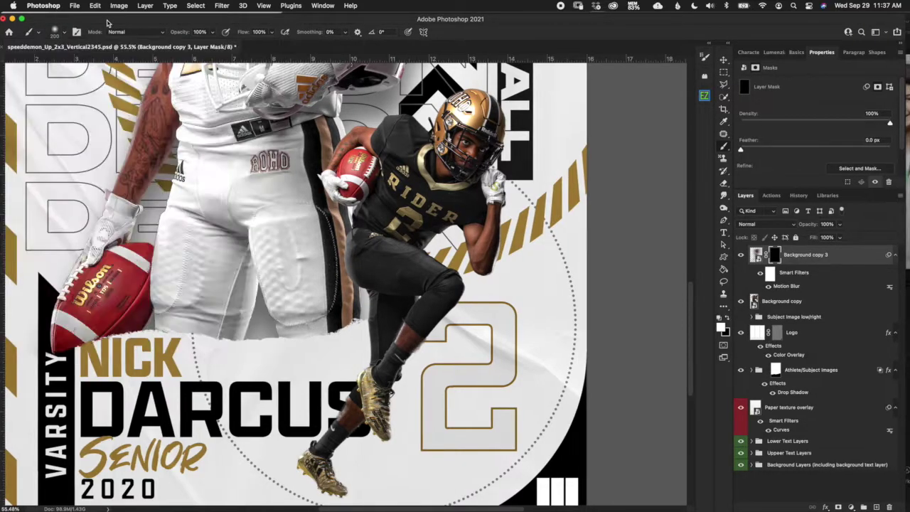
left_click(107, 23)
key("bracketleft")
key("bracketleft")
key("bracketright")
key("8")
left_click_drag(178, 35, 178, 35)
key("bracketleft")
key("bracketleft")
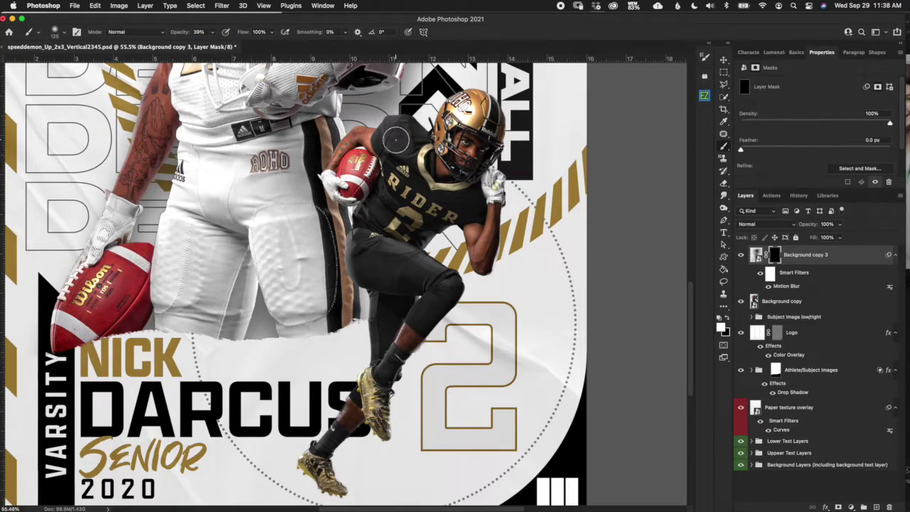
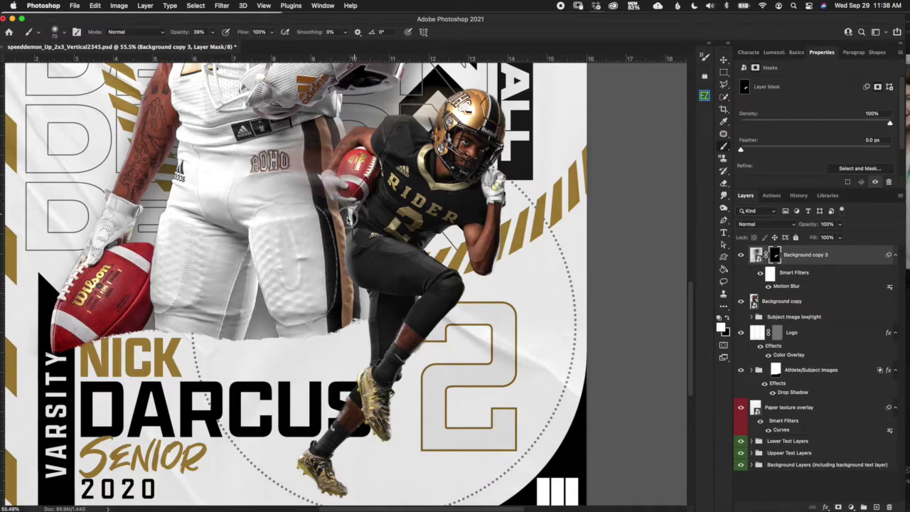
Paint on the layer mask to reveal the motion blur trailing behind the runner's hip and upper legs, varying the brush size
left_click_drag(334, 242, 311, 245)
key("bracketright")
key("bracketright")
key("bracketright")
key("bracketright")
key("bracketright")
key("bracketright")
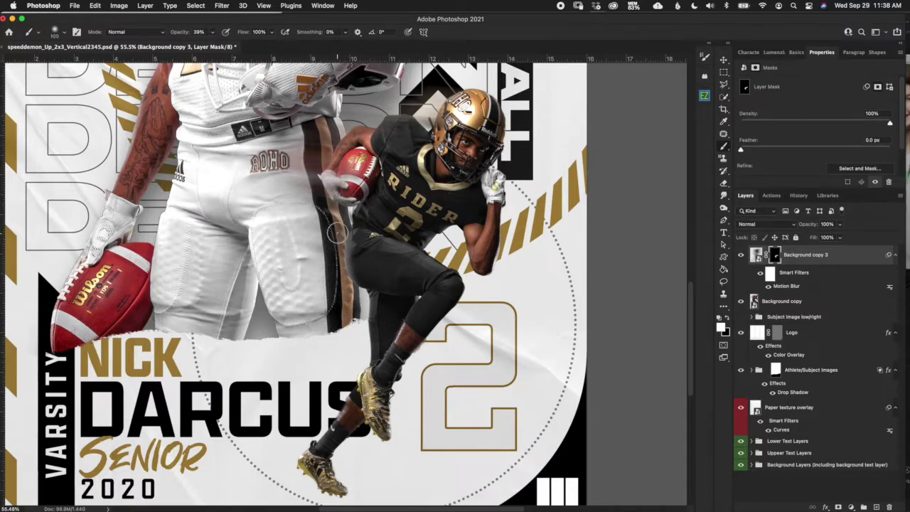
mouse_move(332, 226)
left_mouse_down()
mouse_move(351, 214)
mouse_move(355, 245)
mouse_move(316, 263)
mouse_move(331, 274)
mouse_move(321, 277)
mouse_move(348, 288)
mouse_move(371, 318)
mouse_move(349, 328)
mouse_move(370, 334)
mouse_move(334, 327)
mouse_move(373, 375)
left_mouse_up()
key("bracketleft")
key("bracketleft")
key("bracketleft")
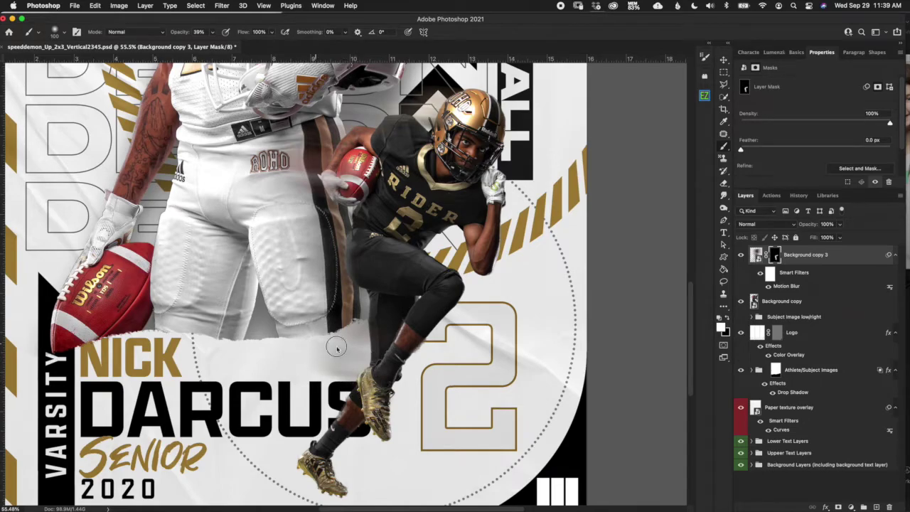
key("bracketright")
key("bracketright")
key("bracketright")
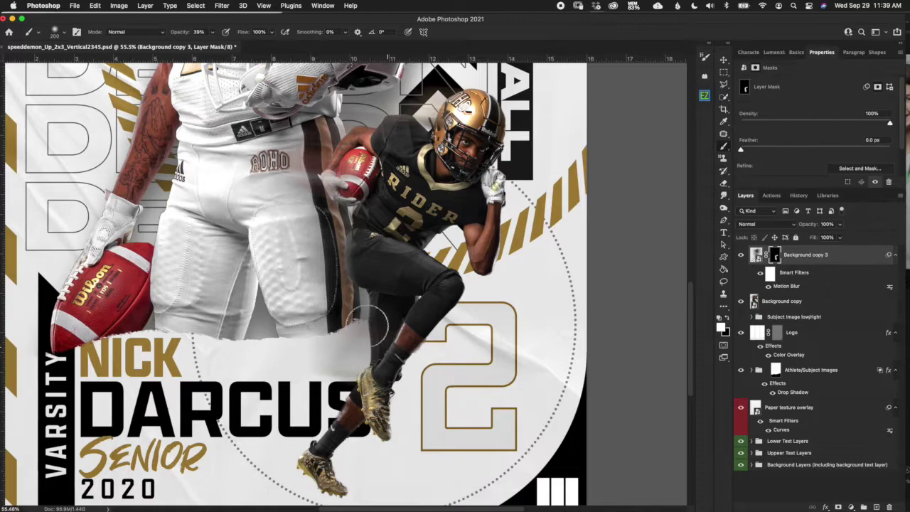
mouse_move(361, 261)
left_mouse_down()
mouse_move(329, 221)
mouse_move(331, 208)
left_mouse_up()
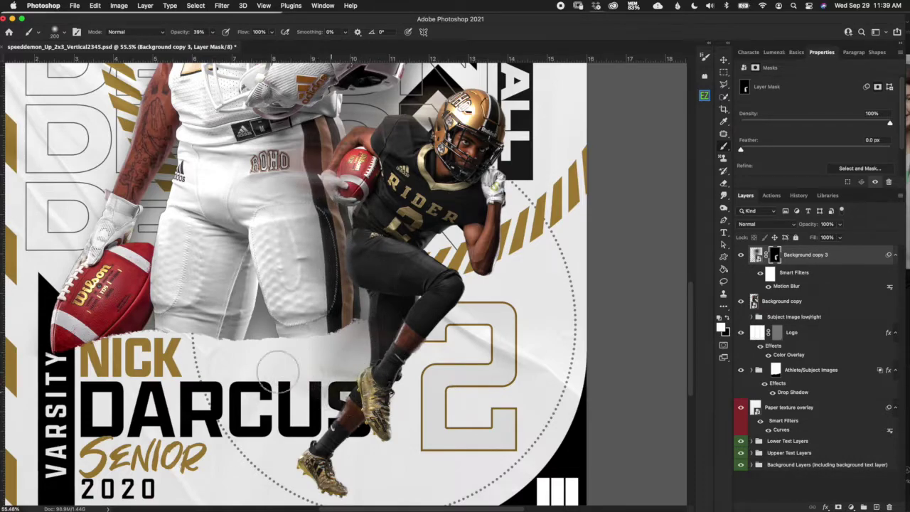
Reveal the motion blur behind the runner's lower legs over the DARCUS lettering with a soft brush of about 300 px
key("bracketleft")
key("bracketleft")
key("bracketleft")
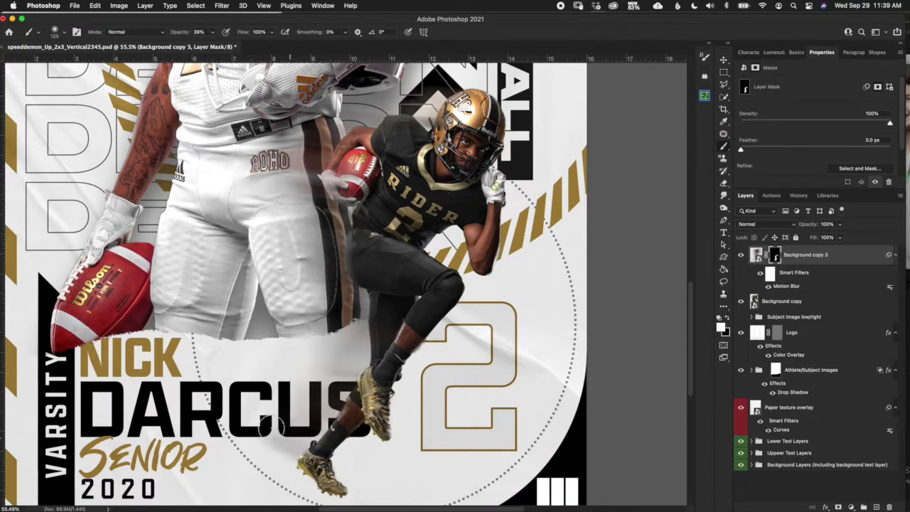
key("bracketright")
key("bracketright")
key("bracketright")
key("bracketright")
key("bracketright")
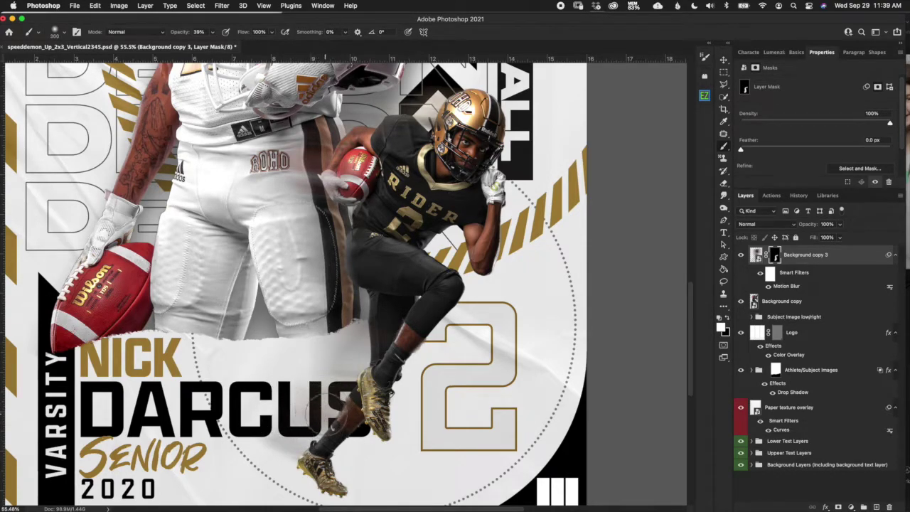
mouse_move(343, 406)
left_mouse_down()
mouse_move(326, 387)
mouse_move(356, 377)
mouse_move(363, 358)
left_mouse_up()
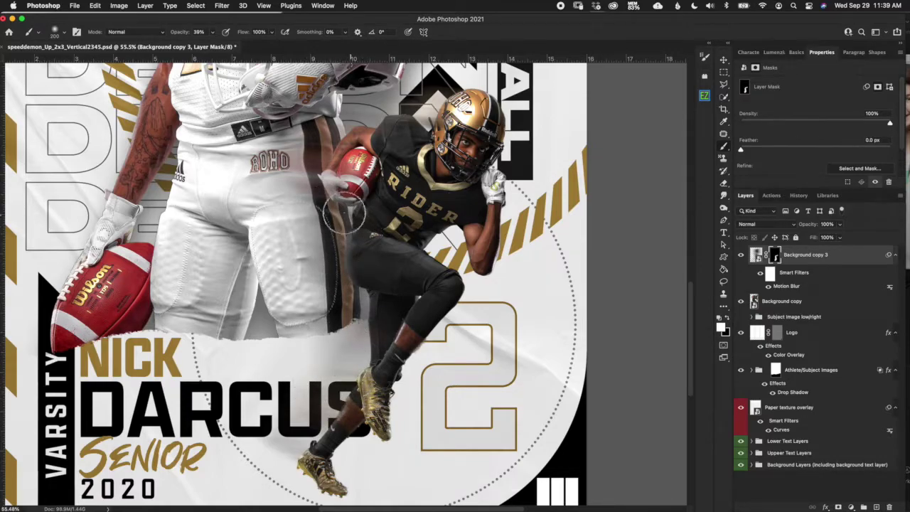
Extend the revealed blur around the back leg, the gap between torso and far arm, and the area behind the shoulder
key("bracketleft")
key("bracketleft")
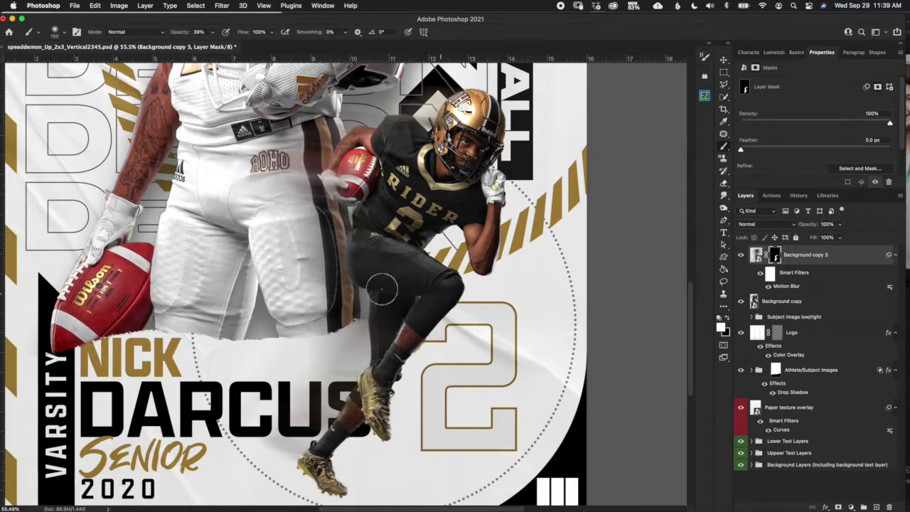
mouse_move(384, 321)
left_mouse_down()
mouse_move(392, 344)
mouse_move(378, 332)
left_mouse_up()
key("bracketleft")
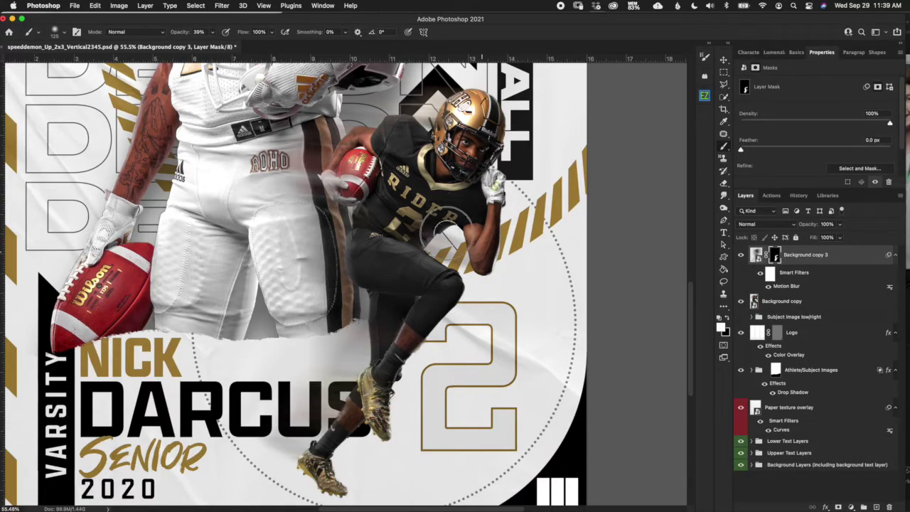
mouse_move(446, 249)
left_mouse_down()
mouse_move(430, 218)
mouse_move(473, 214)
left_mouse_up()
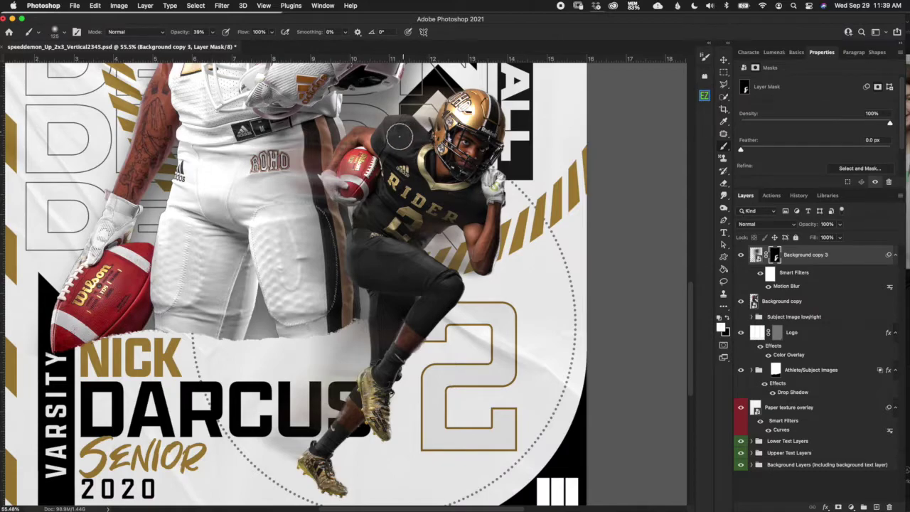
mouse_move(292, 130)
left_mouse_down()
mouse_move(300, 153)
mouse_move(277, 157)
left_mouse_up()
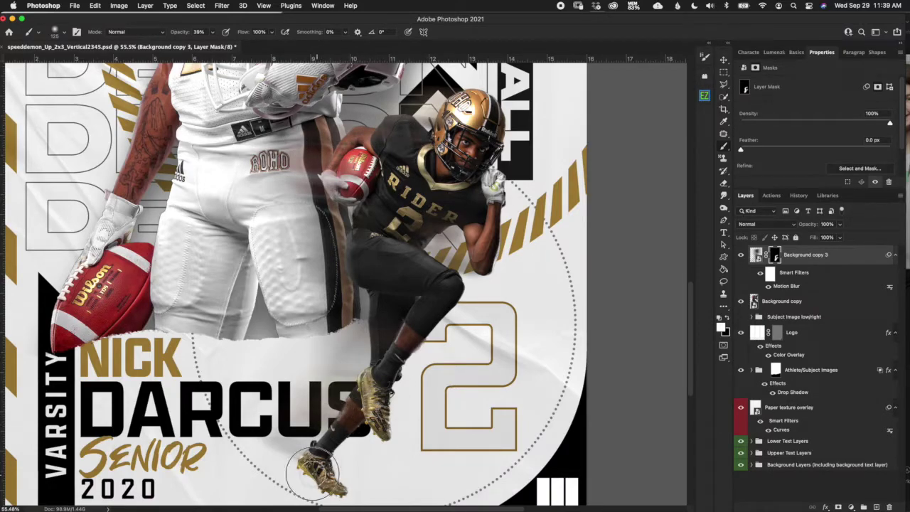
Reduce the Motion Blur distance of Background copy 3 to 844 pixels
scroll(455, 297, "down", 3)
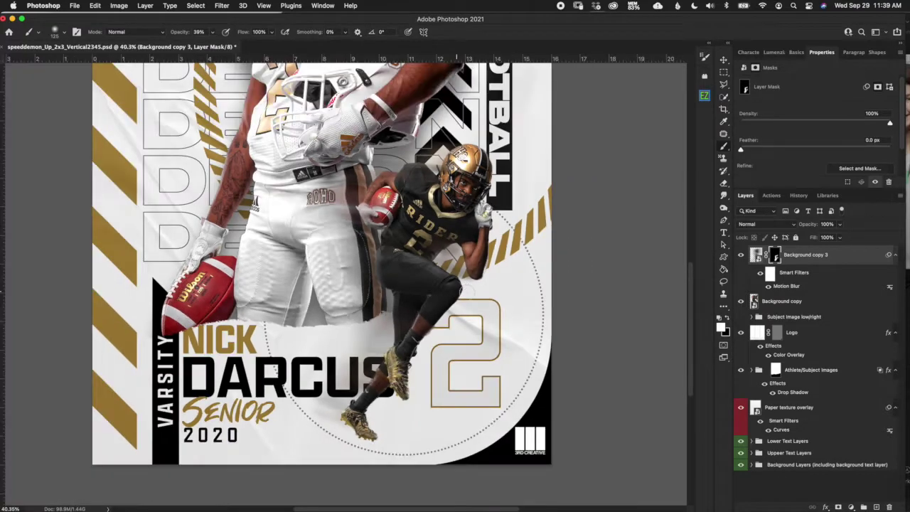
double_click(787, 286)
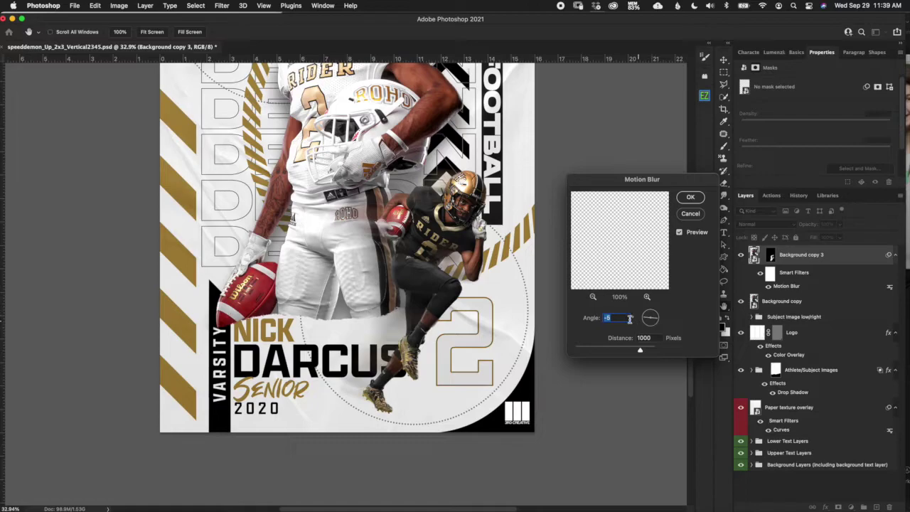
mouse_move(641, 351)
left_mouse_down()
mouse_move(631, 350)
mouse_move(638, 354)
left_mouse_up()
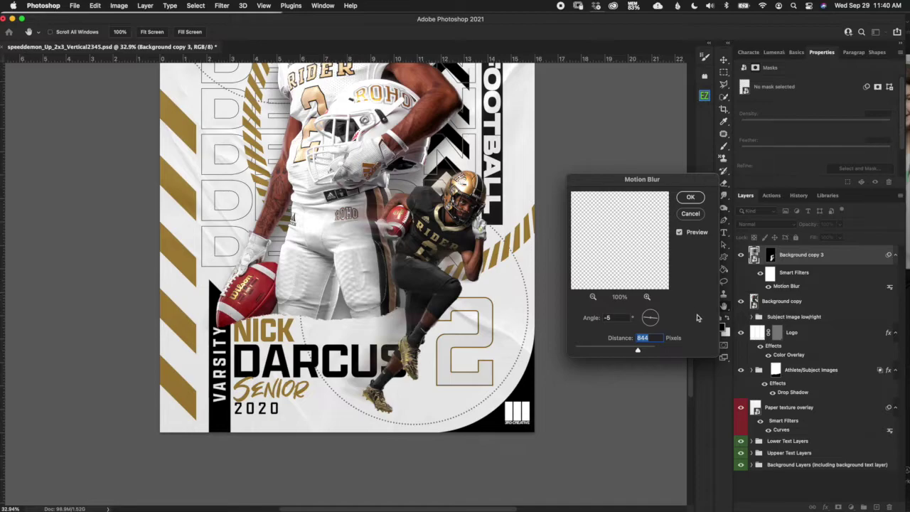
left_click(696, 198)
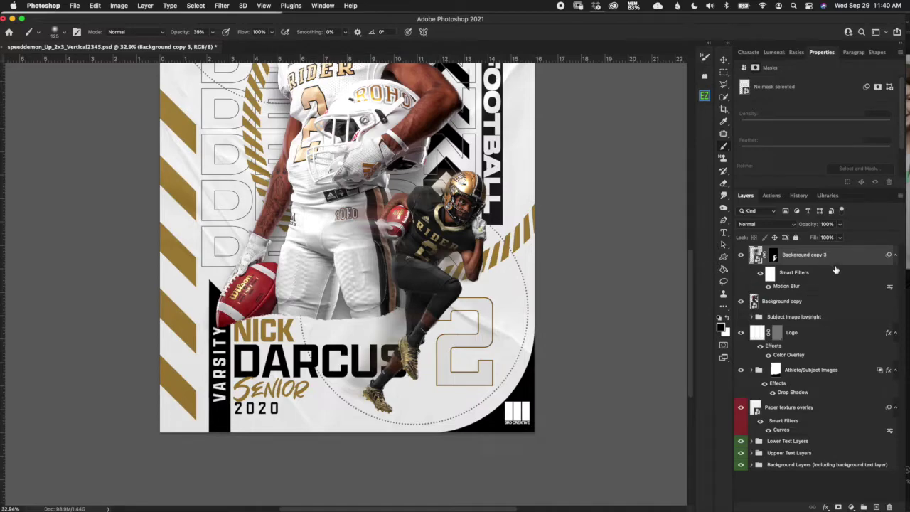
Add a new layer above the Subject Image low/right group and stamp a soft black 250 px dot at 100% opacity near the feet
left_click(830, 304)
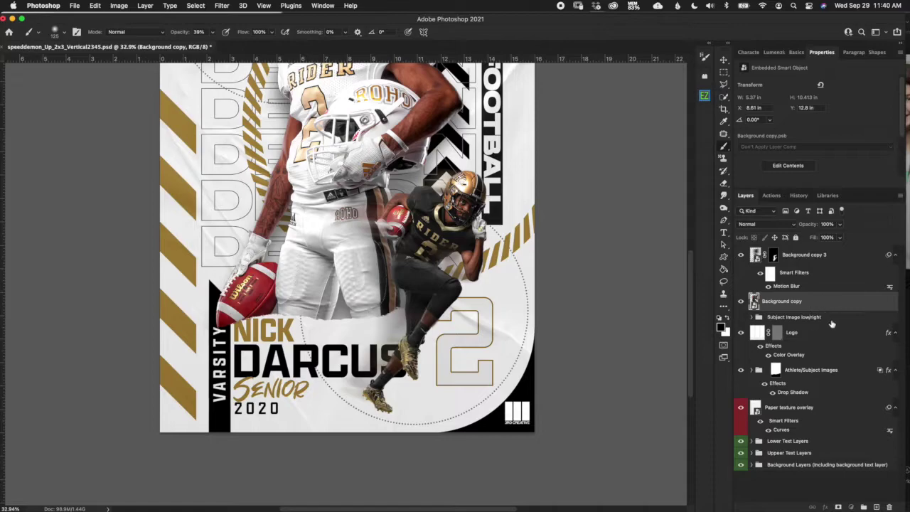
left_click(825, 318)
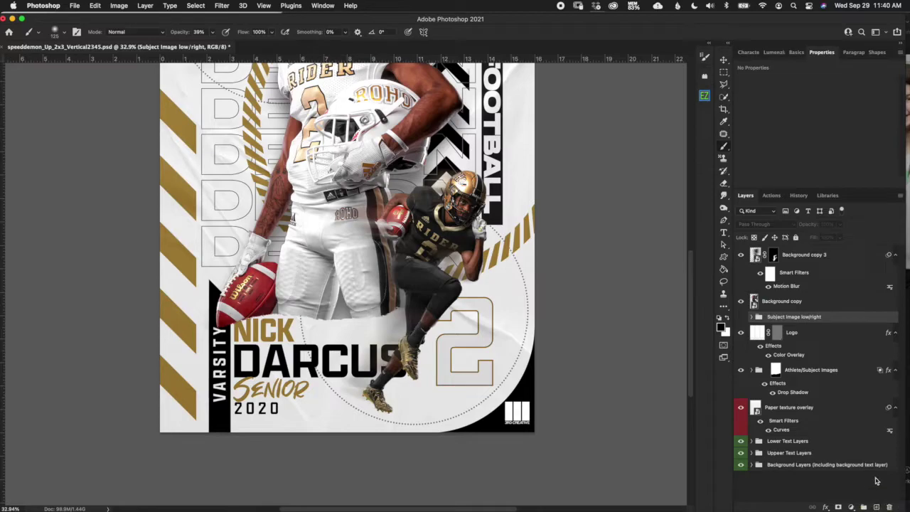
left_click(878, 507)
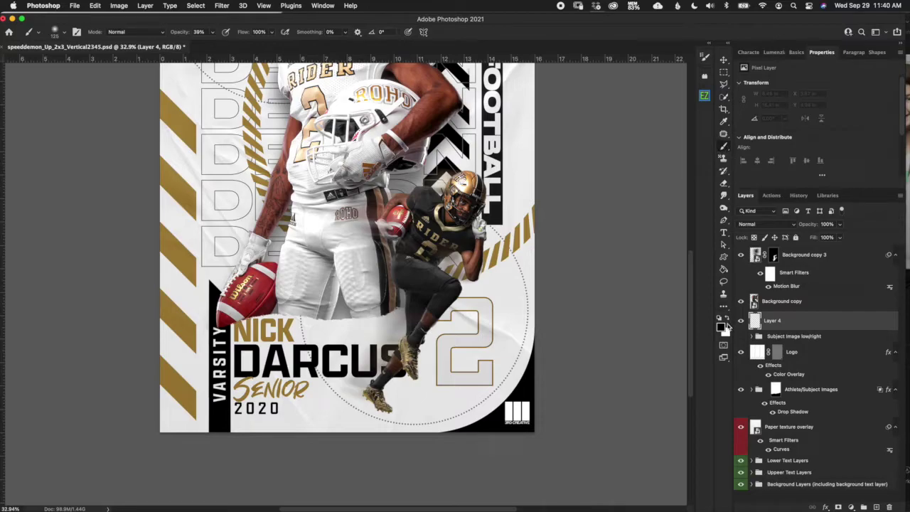
left_click_drag(178, 34, 245, 28)
key("bracketright")
left_click(413, 405)
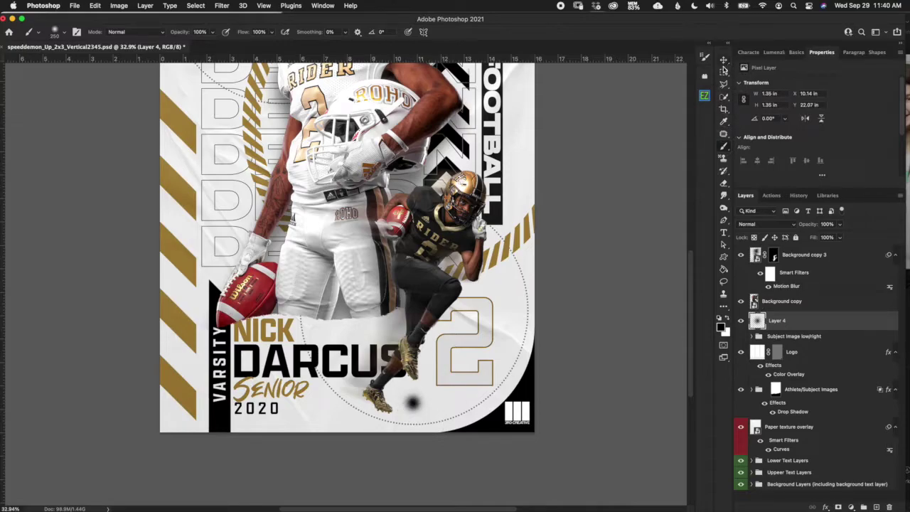
Flatten the black dot into a thin, wide ellipse and place it beneath the runner's lower shoe
left_click(724, 61)
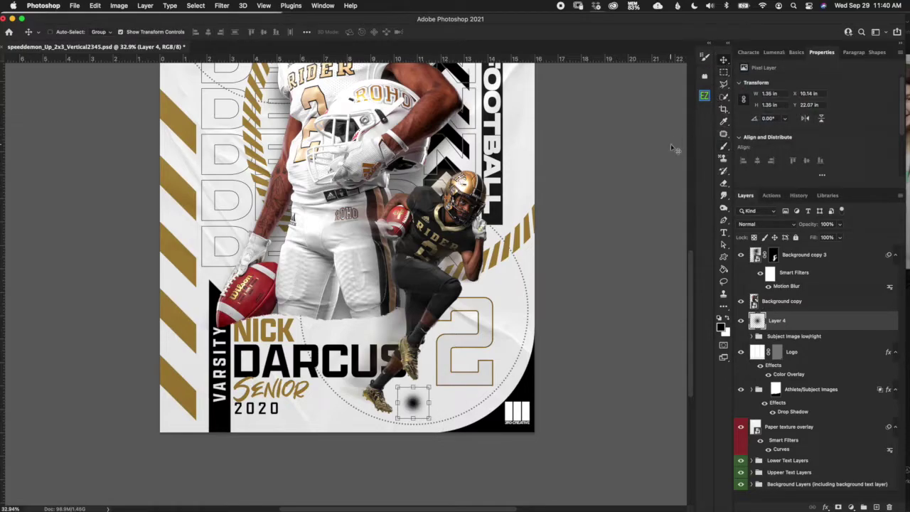
scroll(413, 404, "up", 3)
scroll(415, 407, "up", 3)
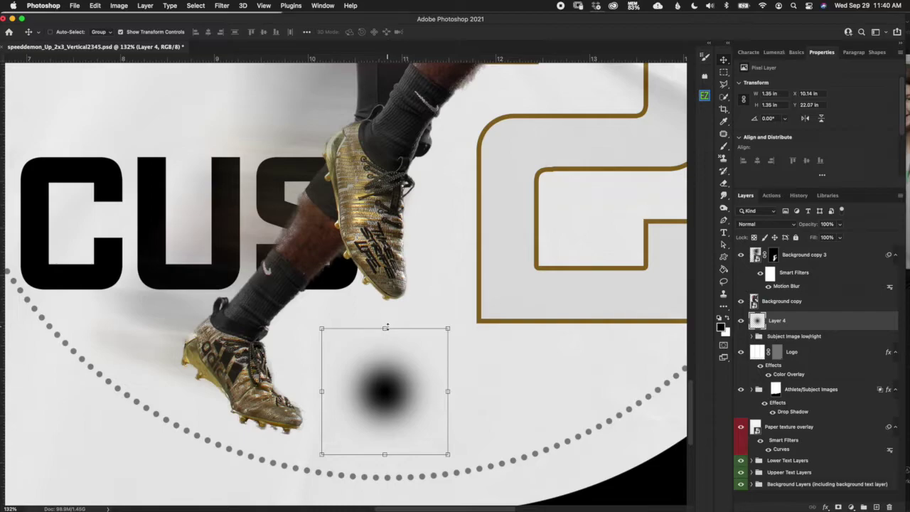
left_click_drag(385, 328, 397, 425)
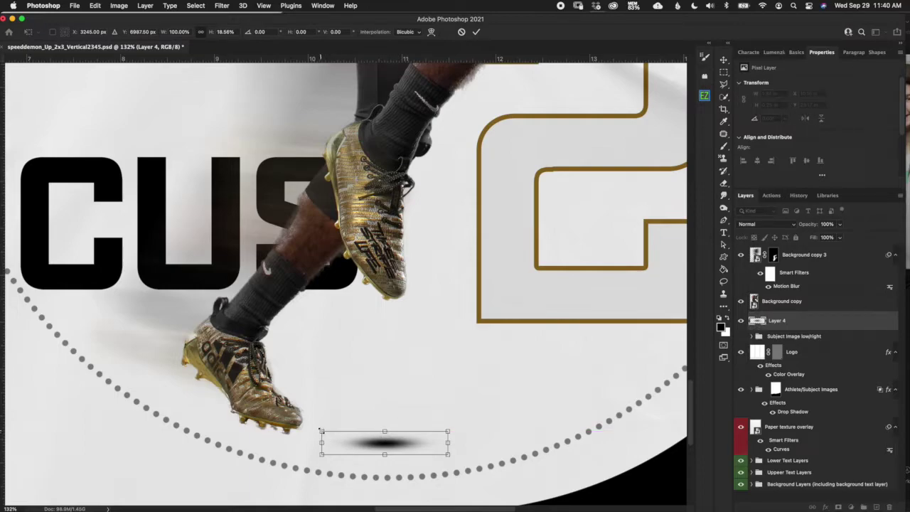
left_click_drag(321, 431, 291, 426)
left_click_drag(406, 431, 331, 427)
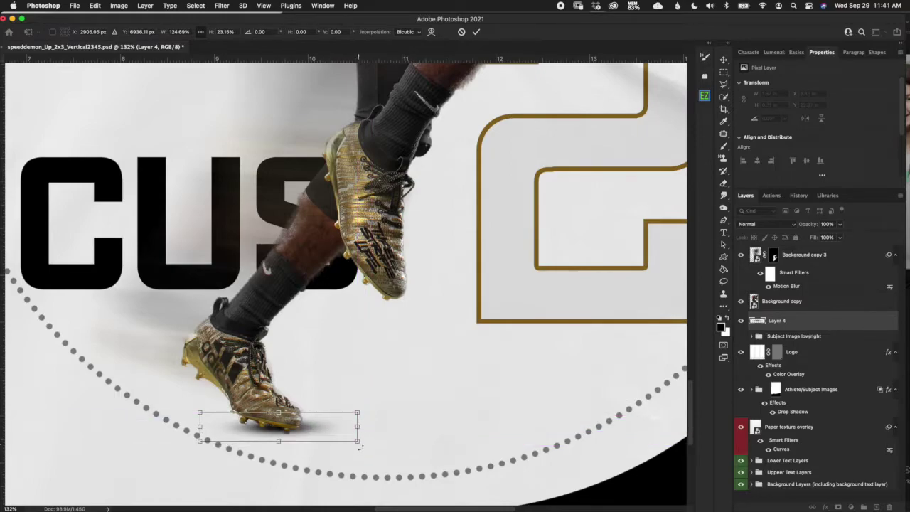
Resize the shadow ellipse to about 1.93 × 0.44 in, fine-tune its position under the lower shoe and apply the transform
mouse_move(357, 441)
left_mouse_down()
mouse_move(370, 443)
mouse_move(341, 427)
mouse_move(351, 428)
left_mouse_up()
left_click_drag(275, 412, 294, 429)
left_click_drag(200, 412, 176, 403)
left_click_drag(301, 431, 314, 429)
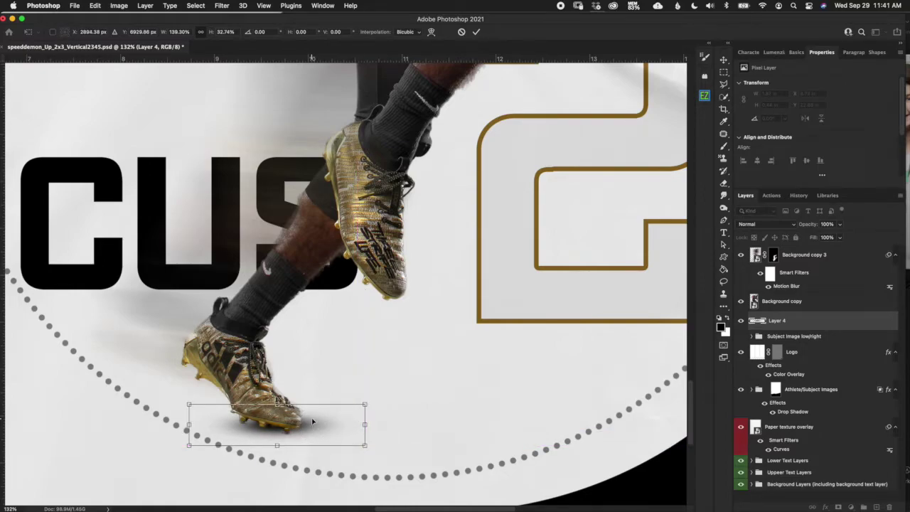
key("super+z")
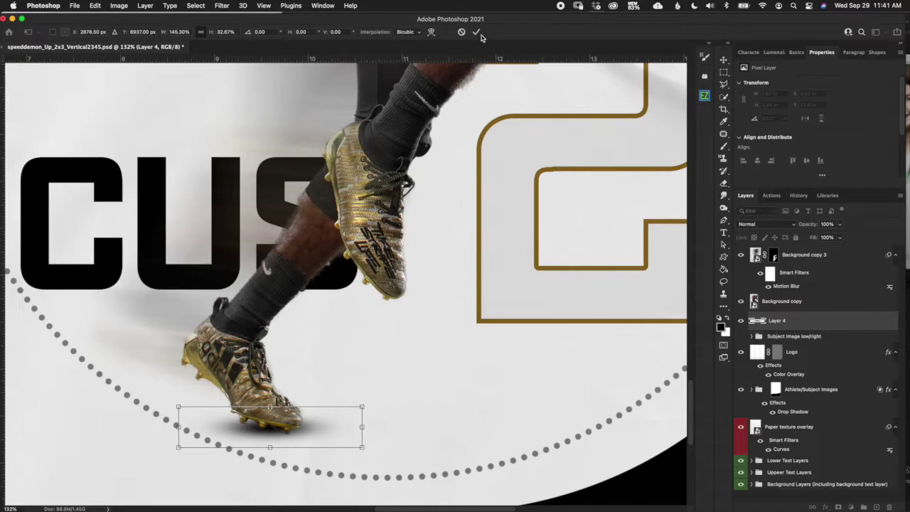
left_click(475, 32)
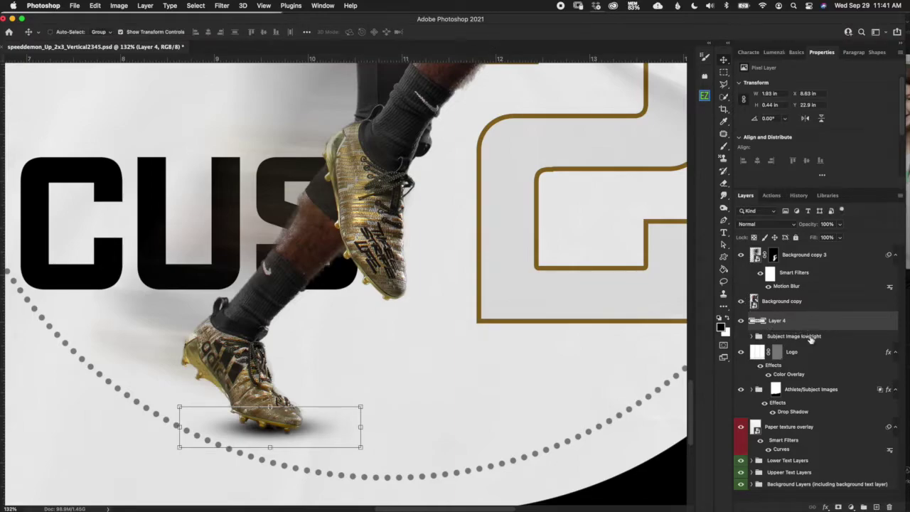
Add another new layer above Layer 4 and stamp a soft black 250 px dot below the runner's raised shoe
left_click(877, 506)
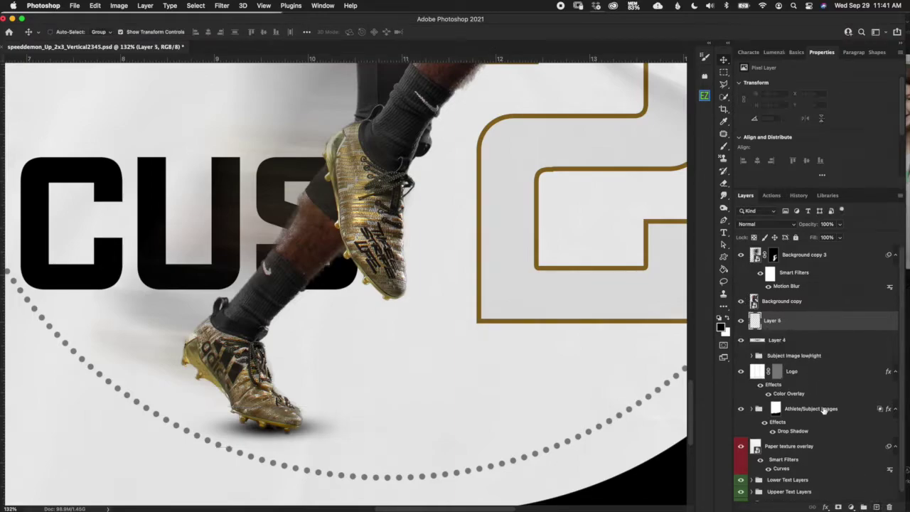
left_click(725, 146)
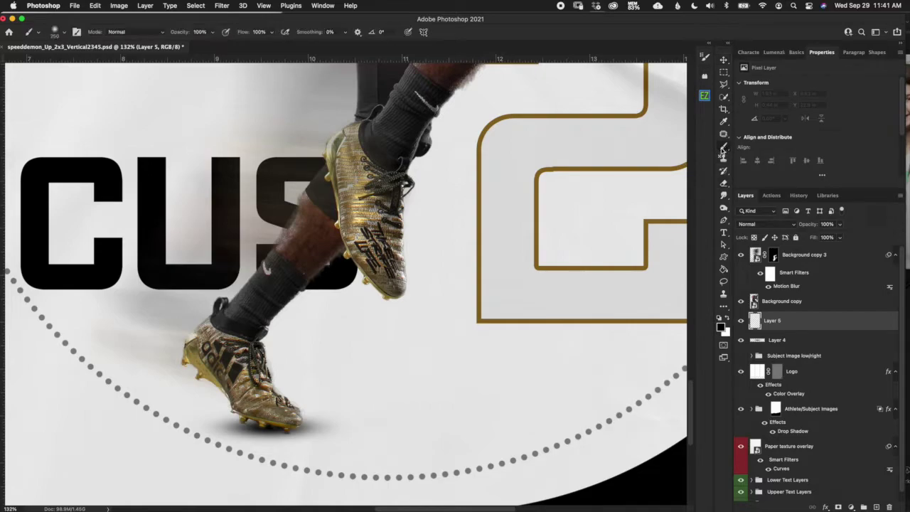
left_click(439, 325)
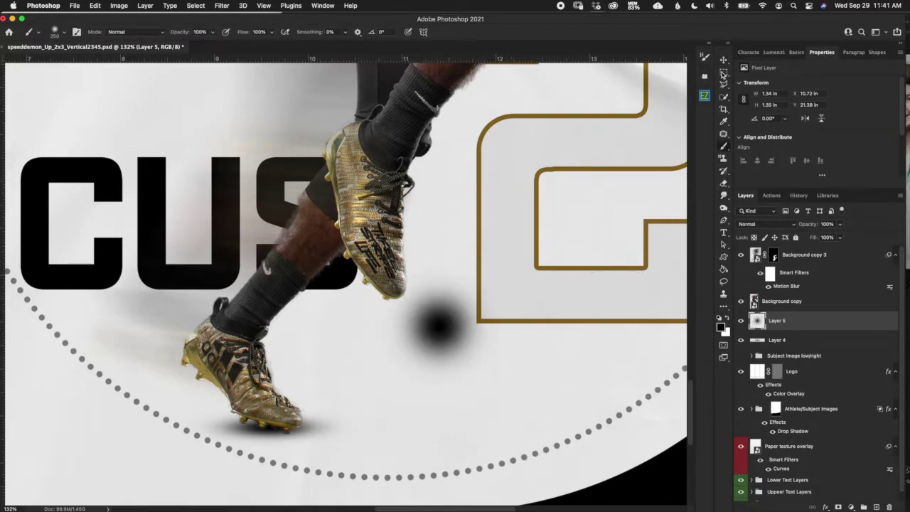
Flatten the second dot into an ellipse, enlarge it to about 309% width and 88.5% height, and centre it under the runner's lower shoe
left_click(724, 61)
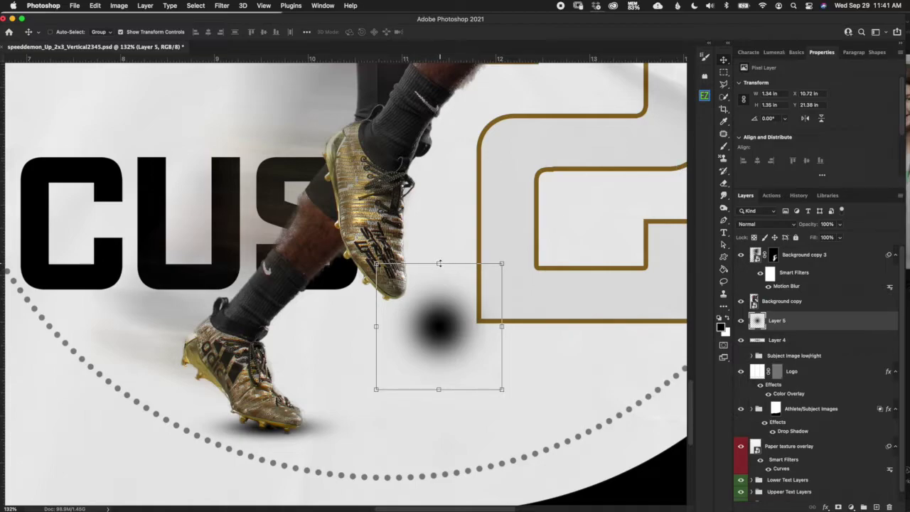
left_click_drag(439, 263, 439, 354)
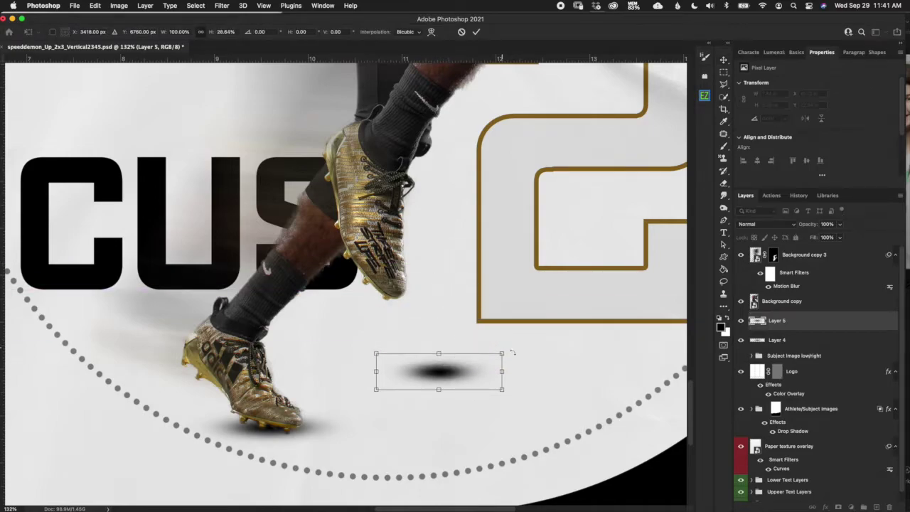
left_click_drag(501, 353, 694, 299)
left_click_drag(572, 349, 316, 432)
left_click_drag(440, 378, 514, 354)
left_click_drag(451, 408, 411, 421)
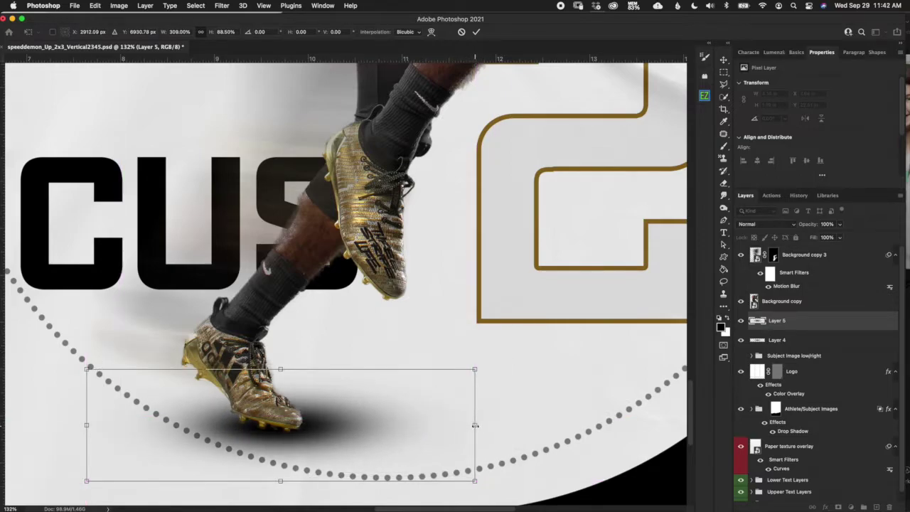
Widen the second shadow to about 6.23 × 1.24 in under the lower shoe, apply the transform and set its layer opacity to 52%
left_click_drag(474, 425, 646, 421)
left_click_drag(568, 388, 480, 382)
left_click_drag(559, 367, 523, 404)
left_click_drag(530, 403, 531, 402)
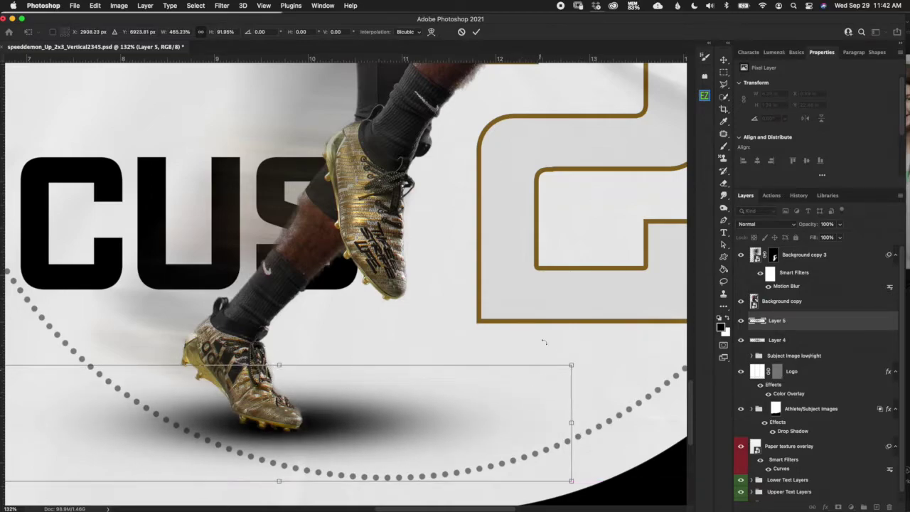
left_click(477, 33)
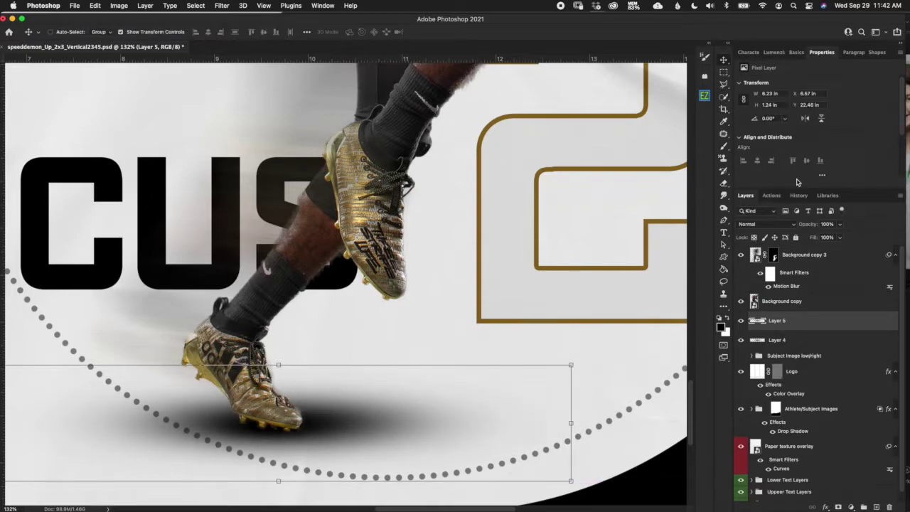
left_click_drag(809, 227, 806, 228)
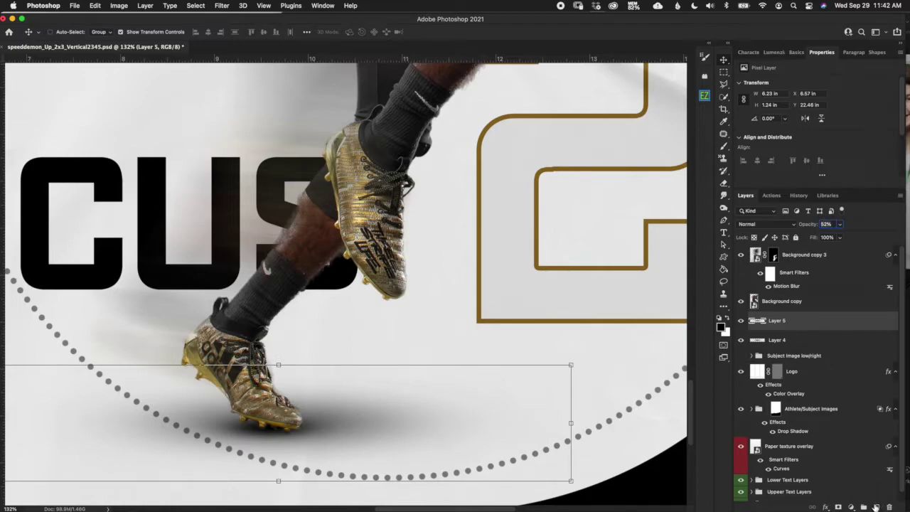
Add a new layer above Layer 5 and stamp a soft black 250 px dot beside the runner's raised shoe
left_click(877, 507)
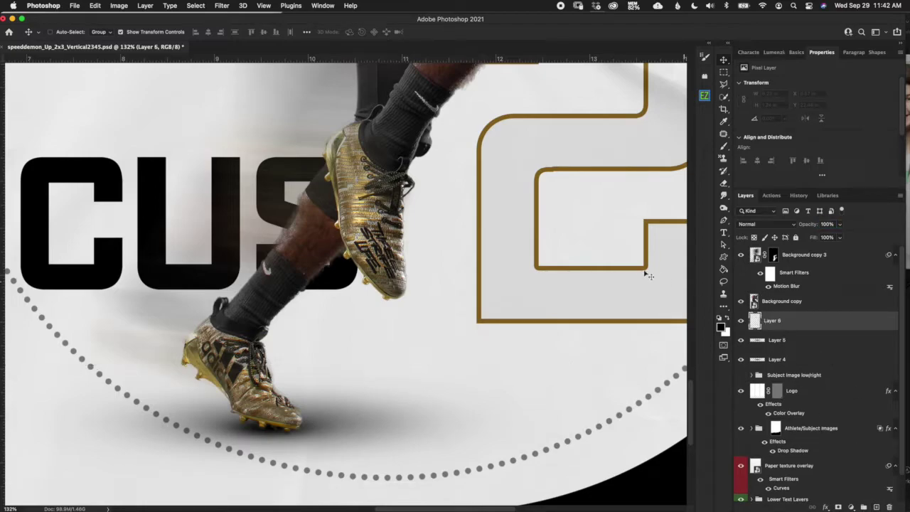
left_click(725, 147)
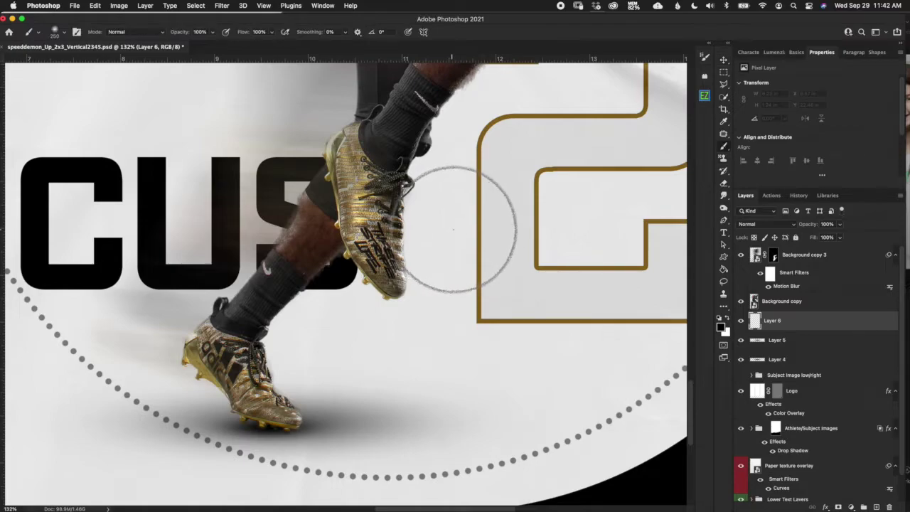
left_click(454, 226)
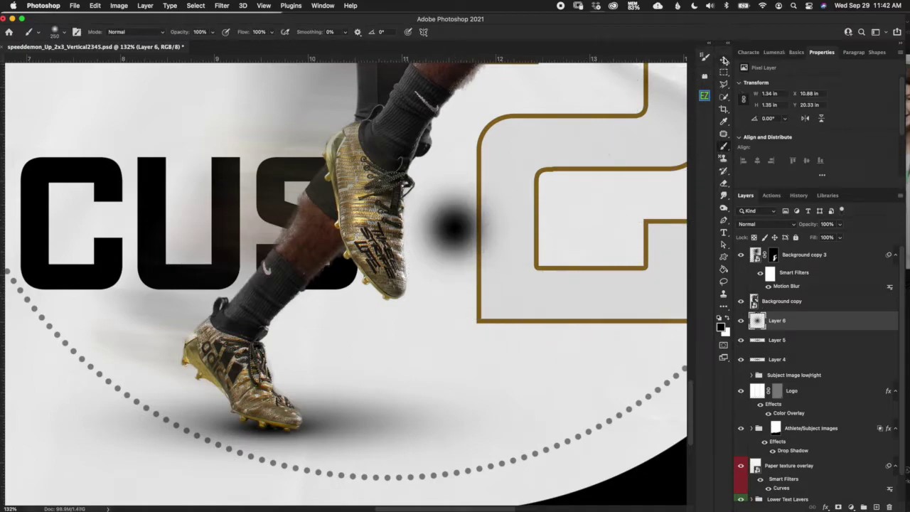
Flatten the new dot into a wide ellipse, enlarge it to about 487% width and 113% height, and place it under the lower shoe
left_click(724, 60)
left_click(453, 166)
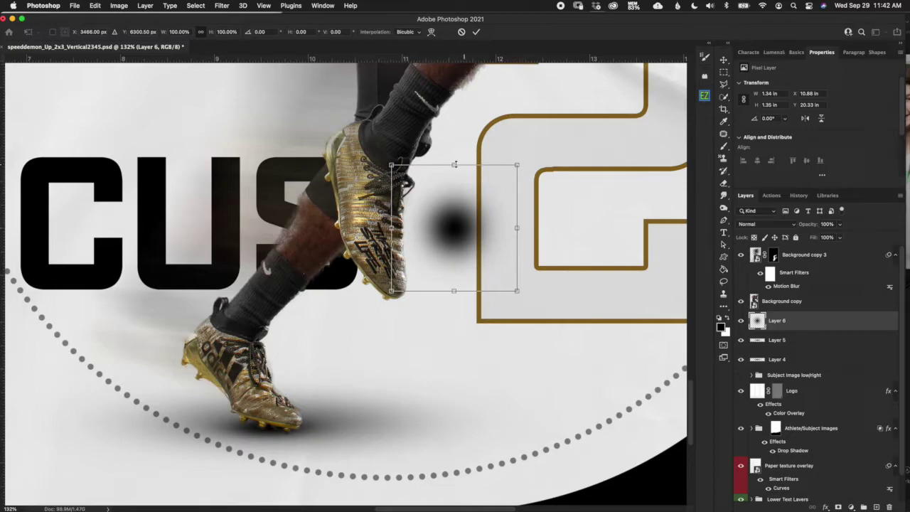
left_click_drag(454, 163, 456, 261)
left_click_drag(513, 264, 712, 208)
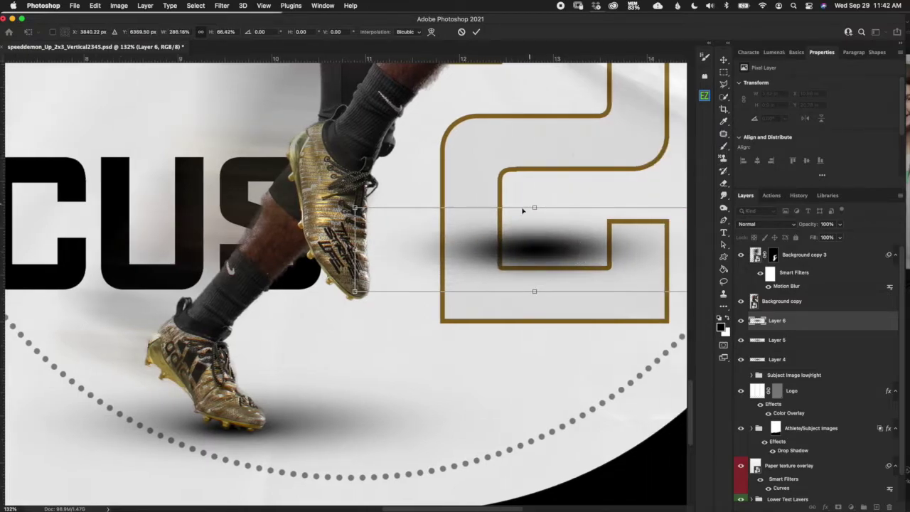
left_click_drag(354, 208, 107, 100)
left_click_drag(333, 234, 473, 423)
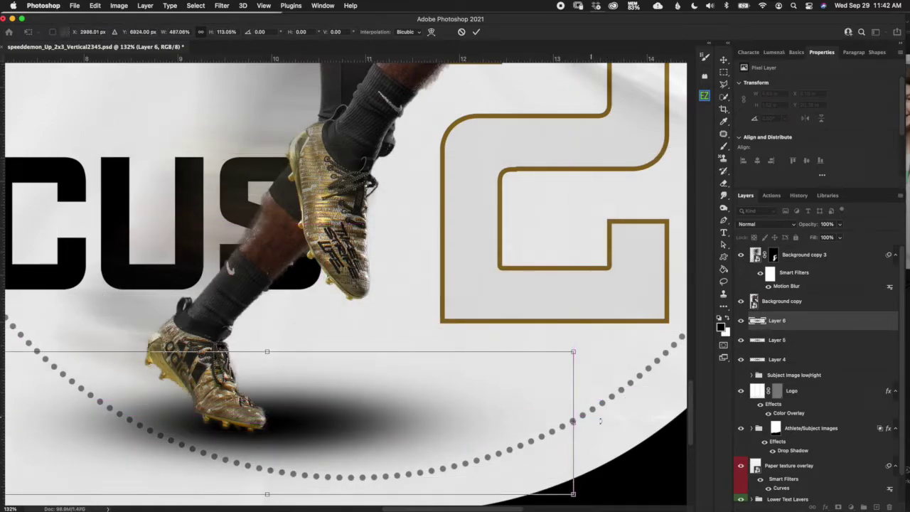
Stretch the third shadow to about 600% width and slim its height to about 92%
left_click_drag(574, 422, 291, 421)
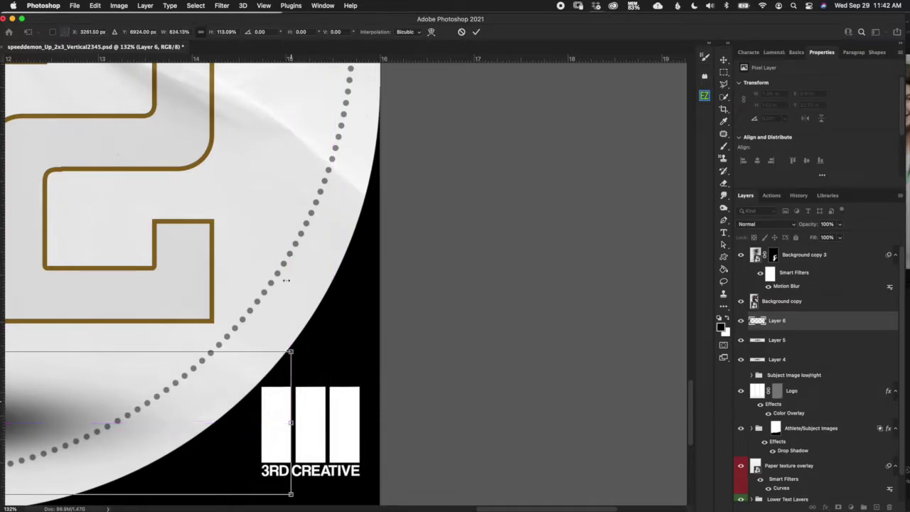
left_click_drag(375, 242, 655, 194)
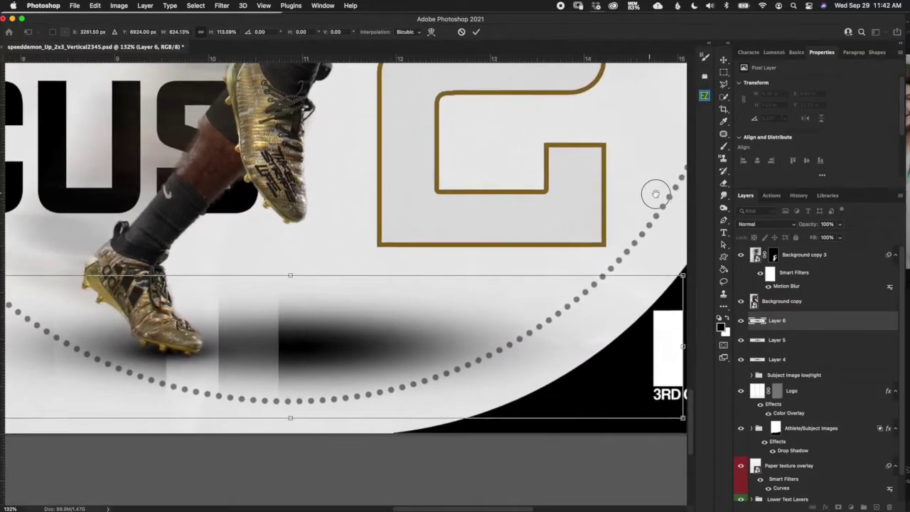
left_click_drag(682, 345, 645, 344)
left_click_drag(276, 273, 275, 288)
left_click_drag(275, 416, 275, 404)
Extend the third shadow past the poster's lower corner to about 10.98 × 1.47 in, reposition it under the shoe and apply the transform
scroll(348, 345, "down", 5)
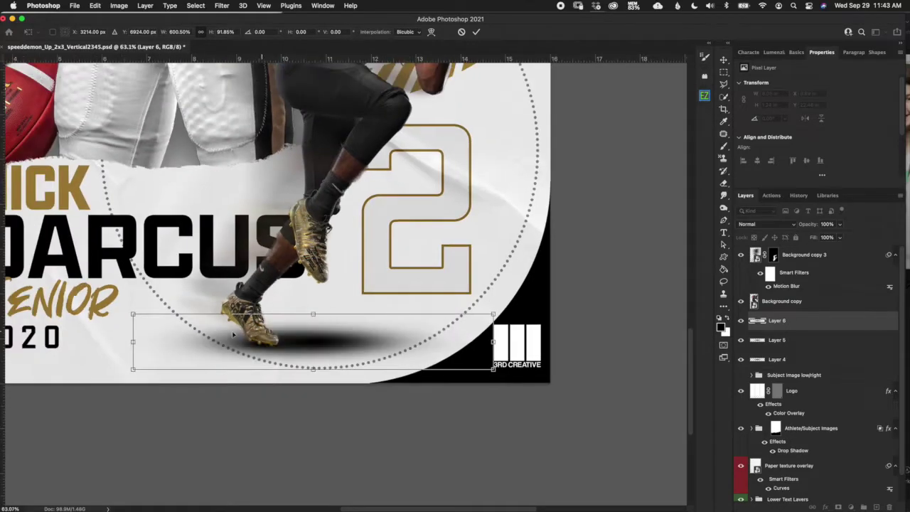
left_click_drag(132, 342, 79, 342)
left_click_drag(421, 336, 497, 325)
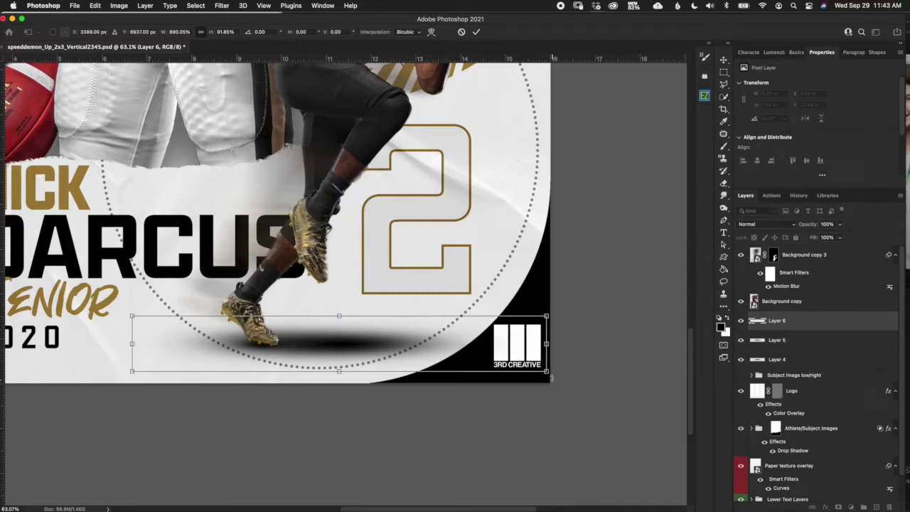
left_click_drag(552, 378, 625, 420)
left_click_drag(539, 344, 530, 341)
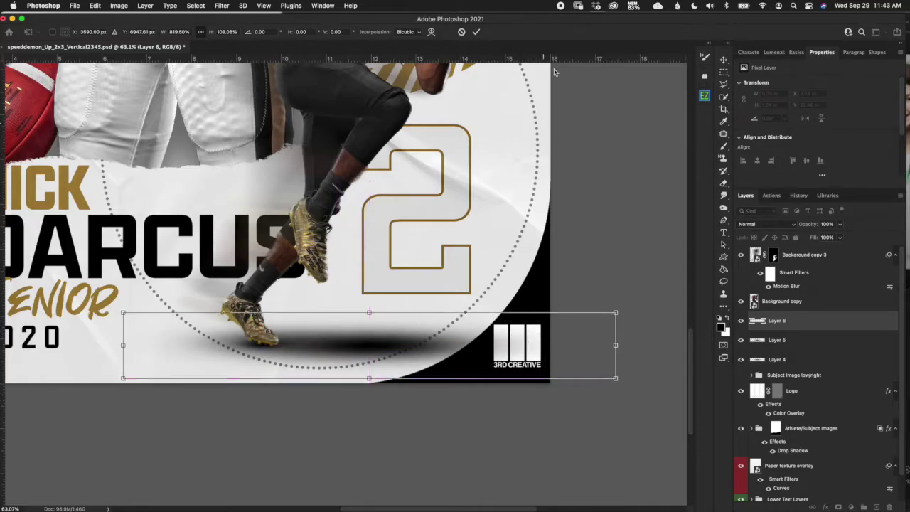
left_click(476, 32)
Lower the opacity of Layer 6, the widest shadow, to 25%
left_click_drag(809, 225, 794, 227)
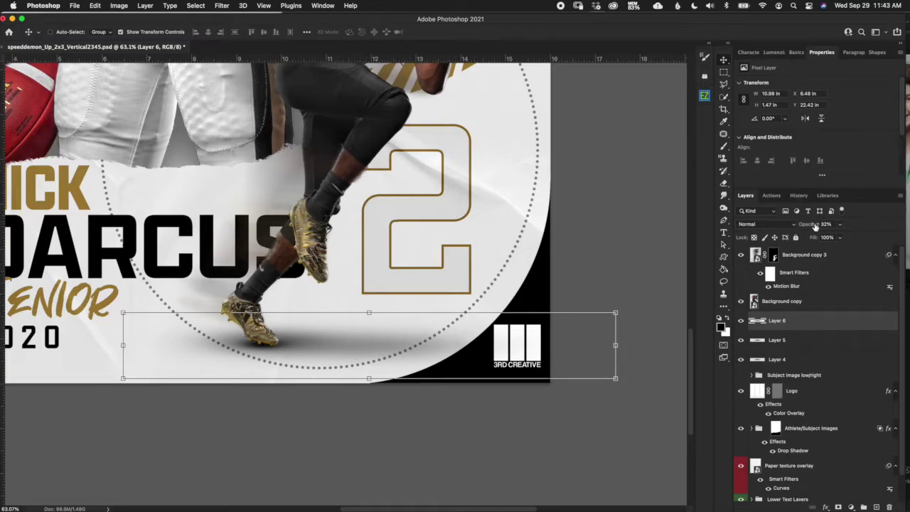
left_click_drag(811, 226, 804, 227)
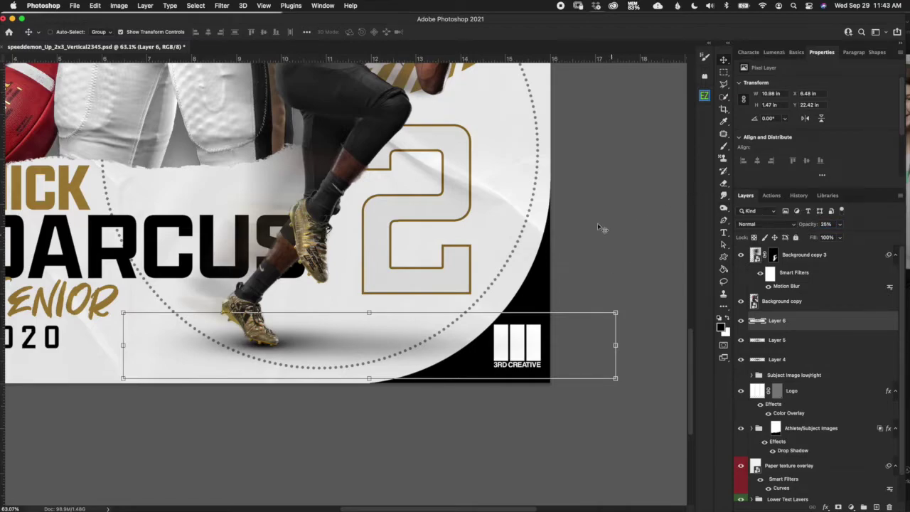
scroll(463, 375, "down", 2)
scroll(462, 375, "down", 2)
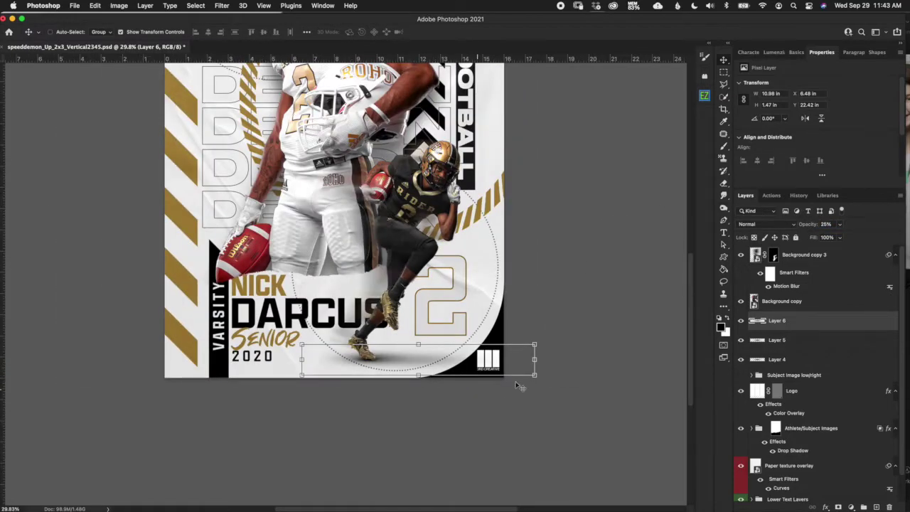
Group all layers from Layer 4 through Background copy 3 so the runner and his shadows sit together
left_click(825, 260)
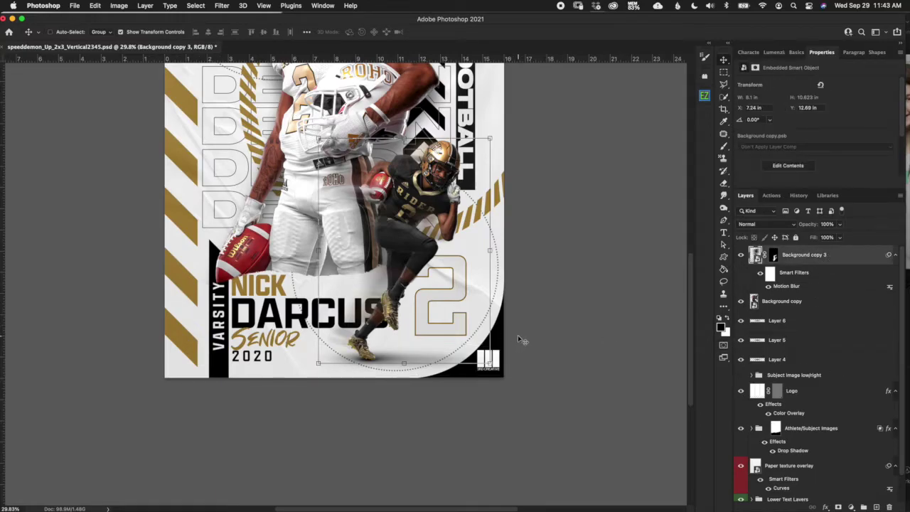
left_click(831, 360)
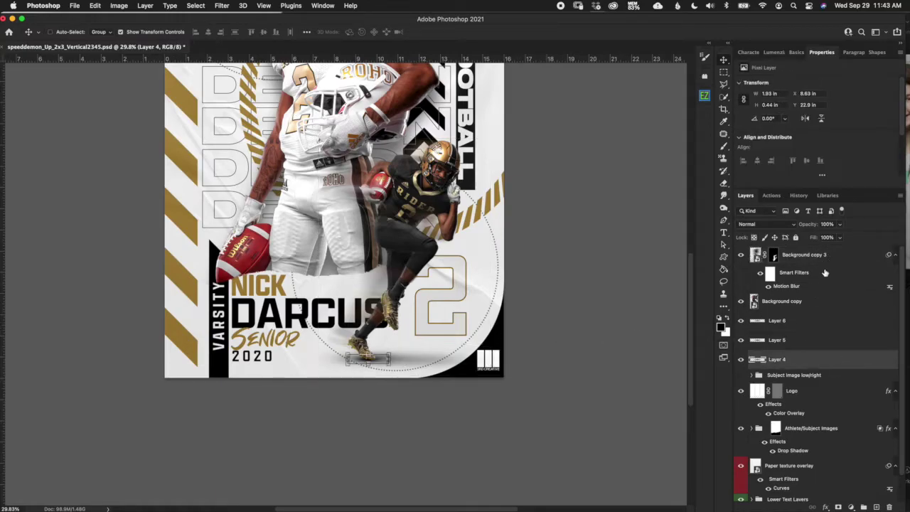
left_click(825, 264, "shift")
left_click(864, 507)
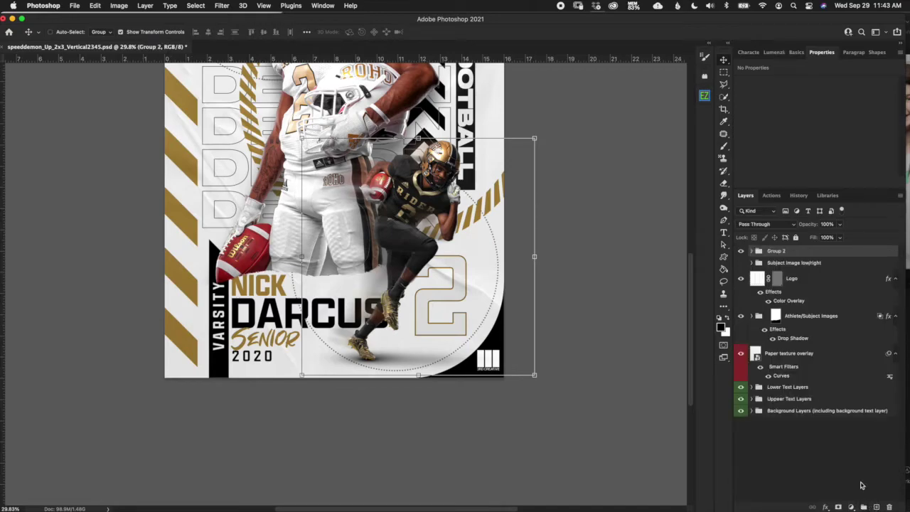
Compare the new runner group with the original Subject Image low/right group by alternating their visibility, ending with the original shown
left_click(741, 251)
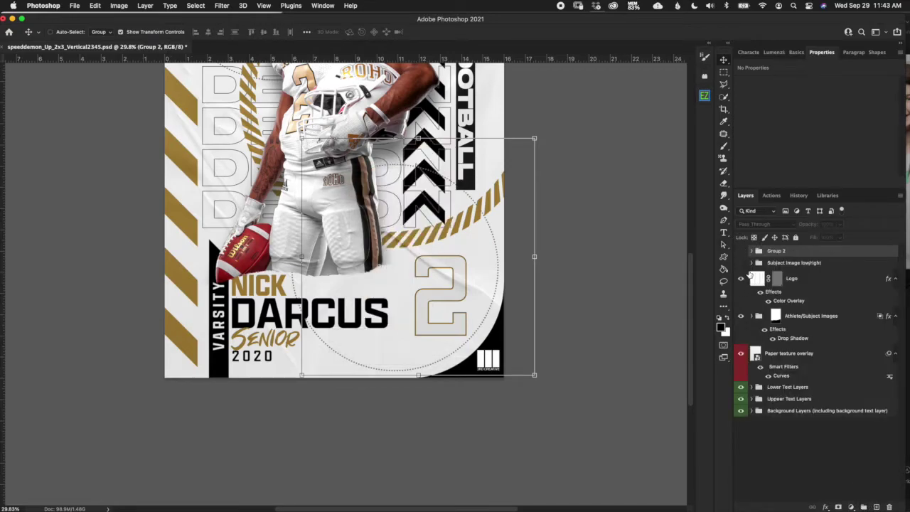
left_click(741, 262)
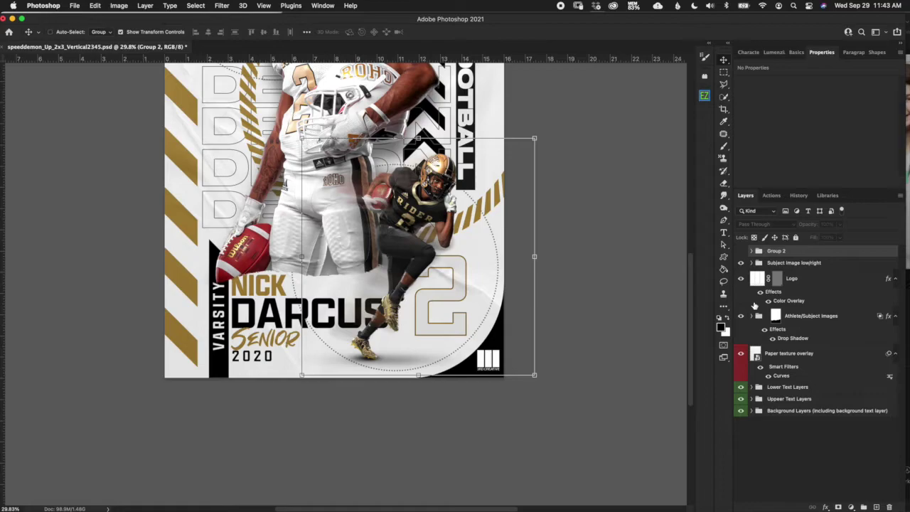
left_click(742, 263)
left_click(741, 251)
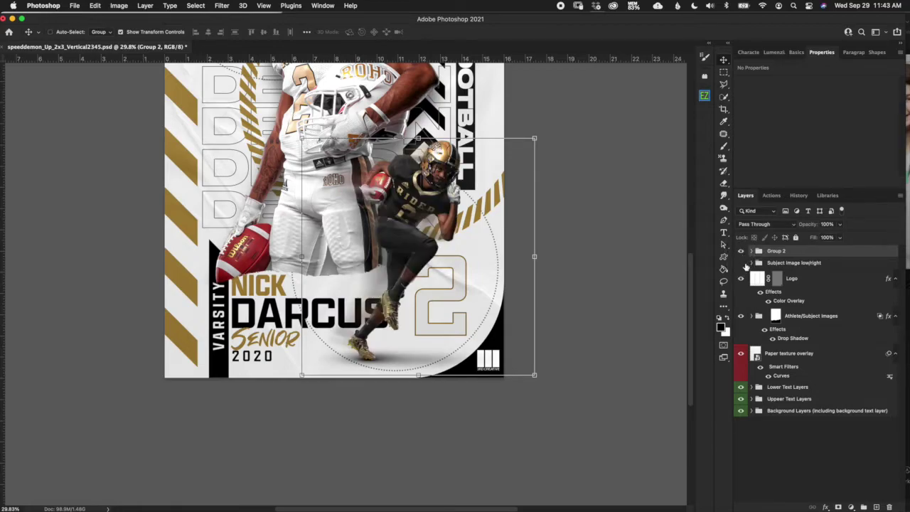
left_click(741, 251)
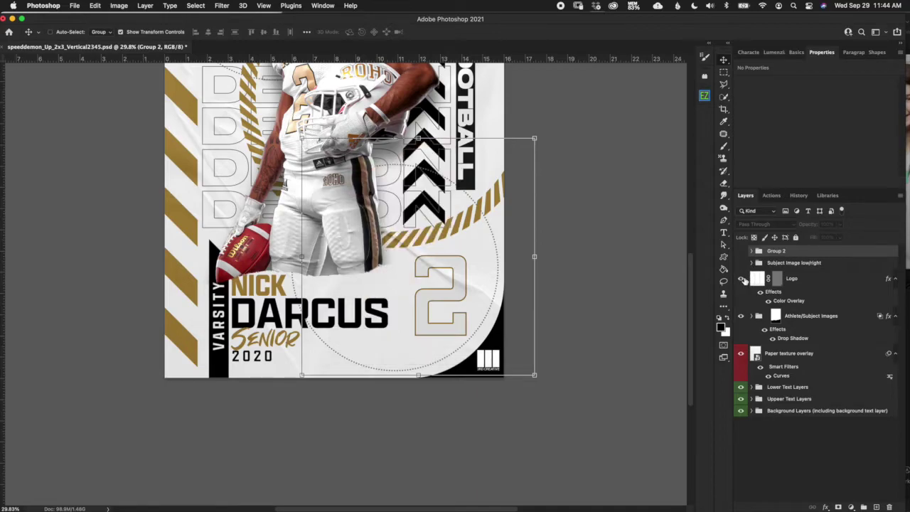
left_click(741, 263)
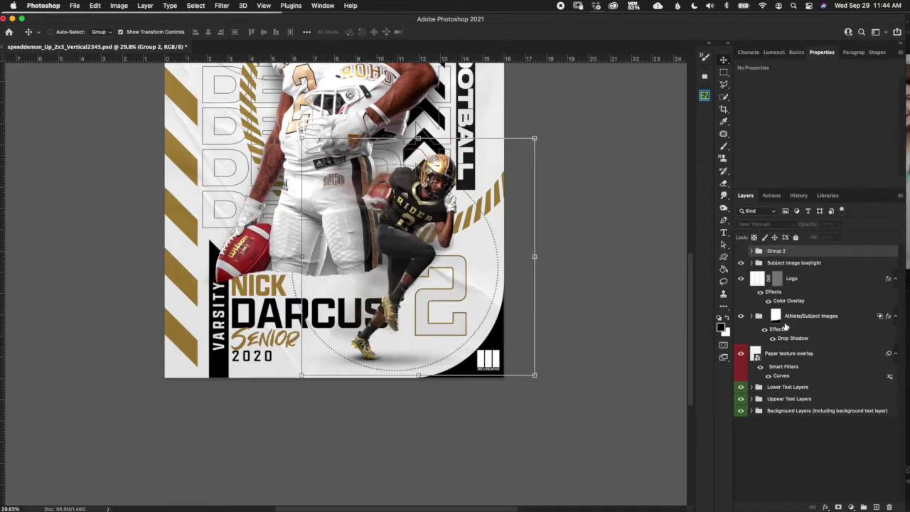